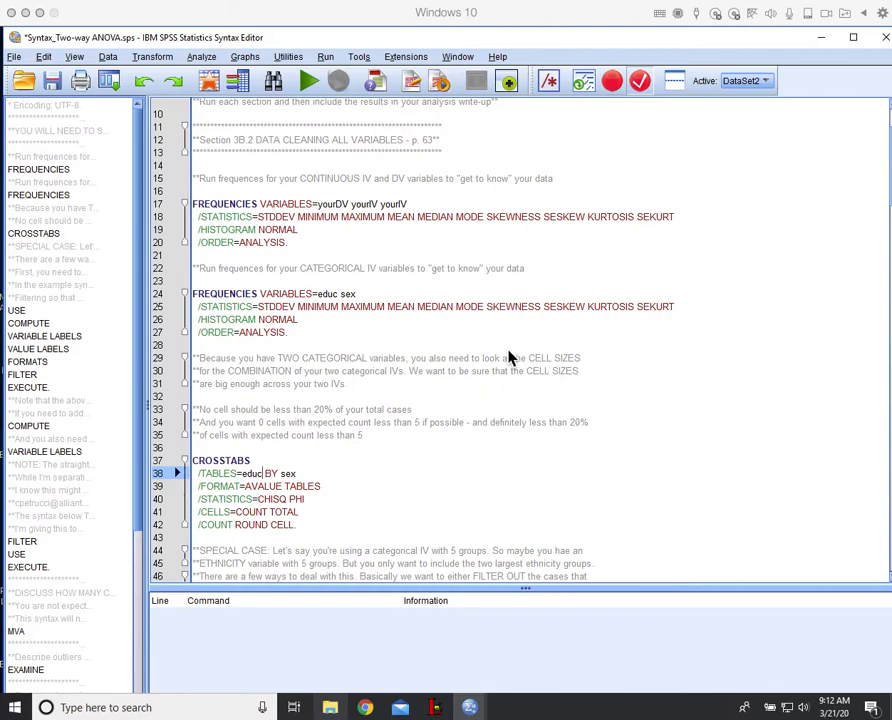
Step: Look over the frequencies and crosstabs syntax, then locate the sex and educ variables in the ch_06b_personality_interaction.sav variable list
click(518, 366)
scroll(518, 366, up, 3)
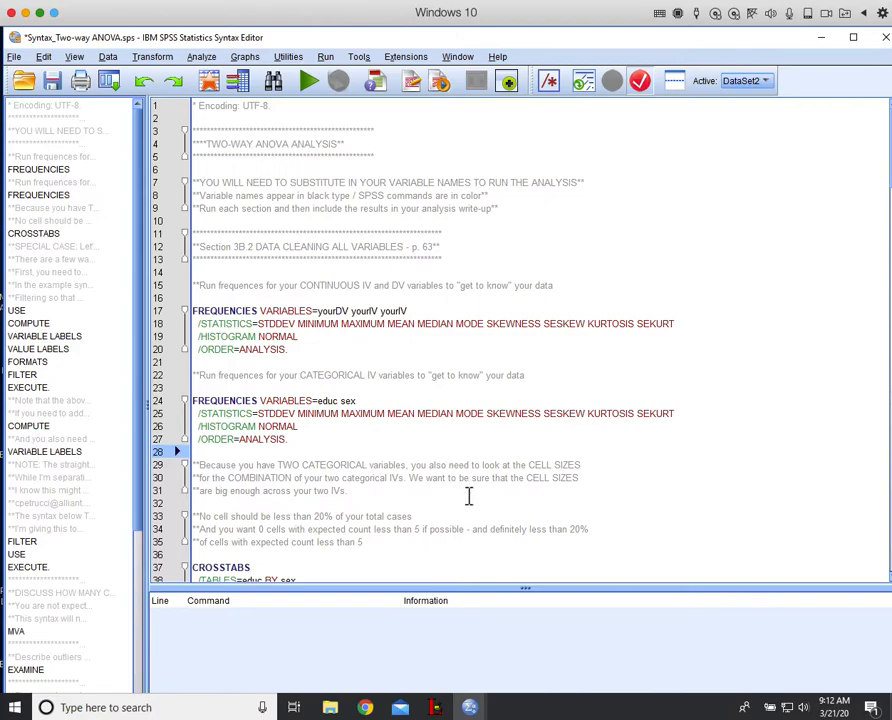
scroll(468, 497, down, 3)
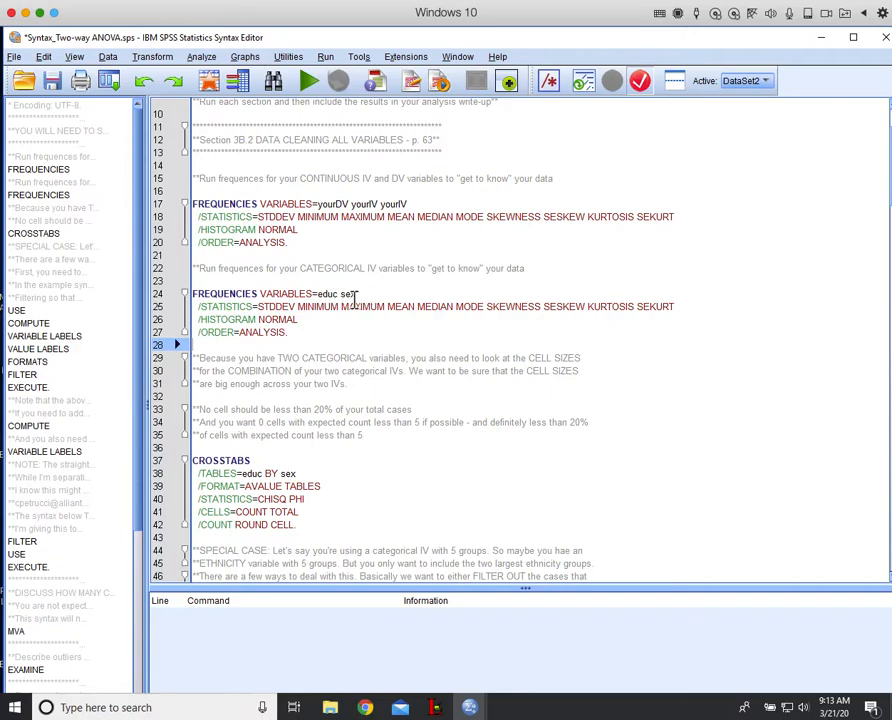
click(459, 57)
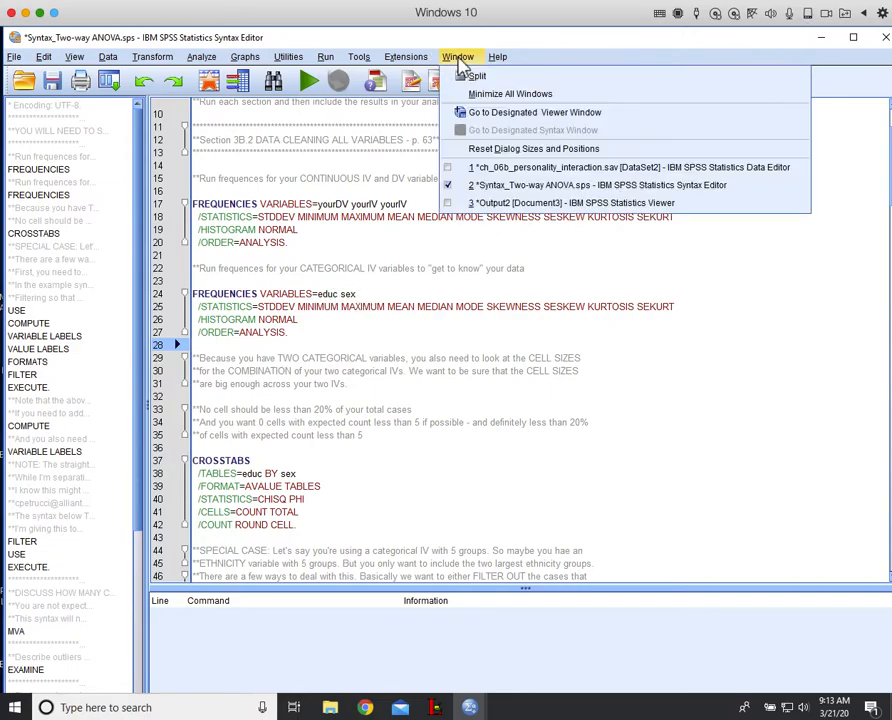
click(465, 168)
click(97, 197)
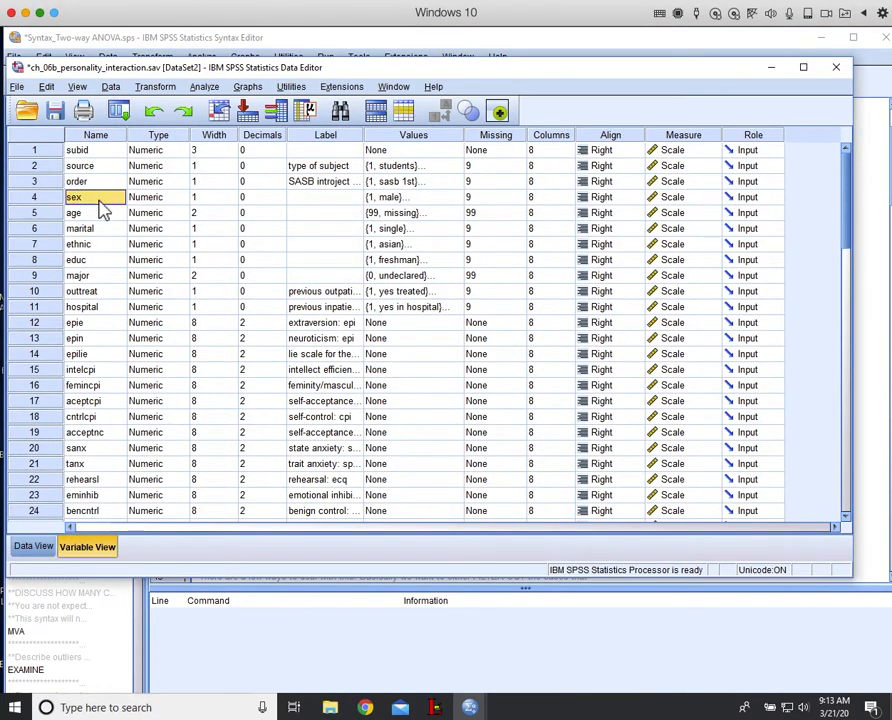
click(100, 262)
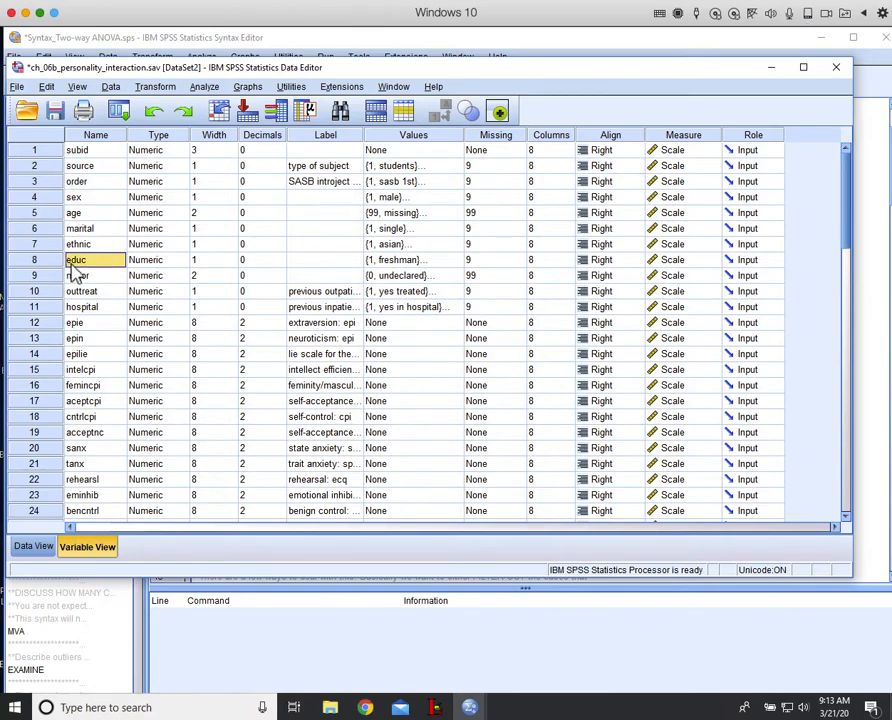
click(100, 197)
click(101, 260)
Step: Run the syntax block that produces frequencies for the categorical variables educ and sex
click(394, 87)
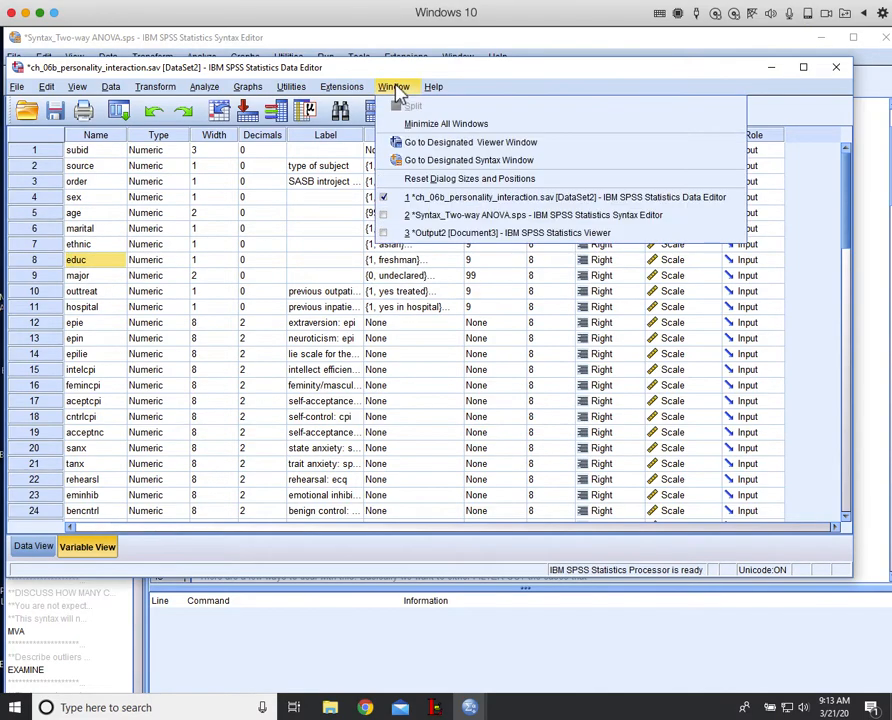
click(427, 219)
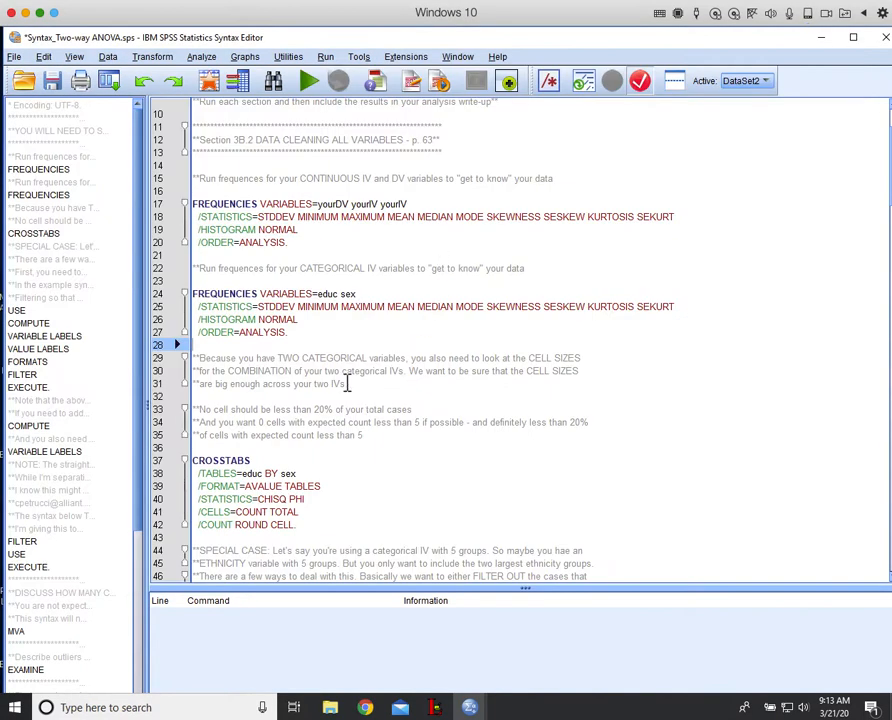
drag(197, 268, 336, 344)
click(309, 85)
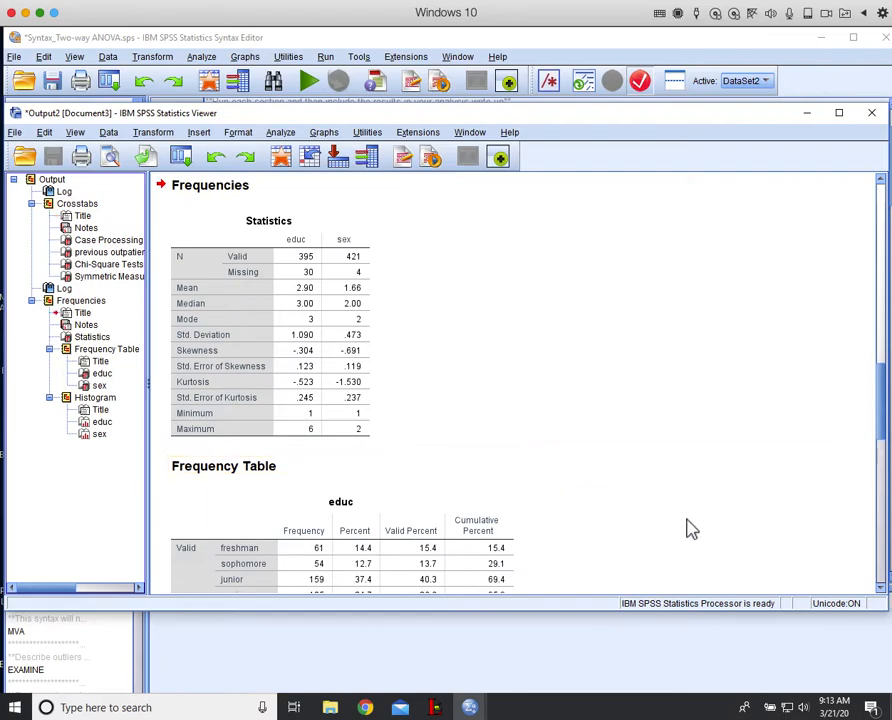
Step: Examine the educ and sex frequency tables in the output for group sizes
scroll(530, 465, down, 5)
click(265, 307)
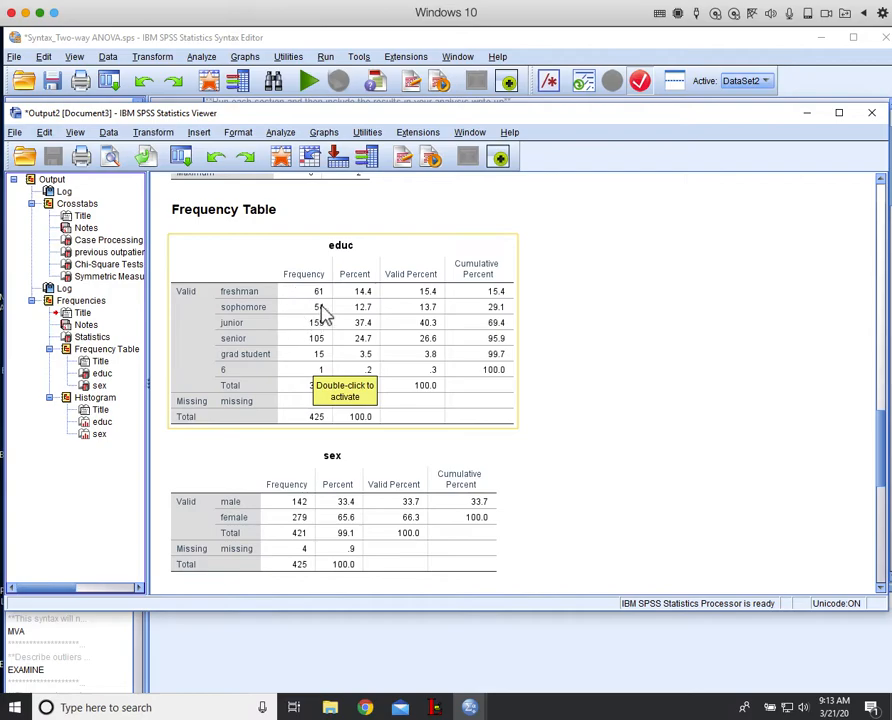
scroll(556, 474, down, 2)
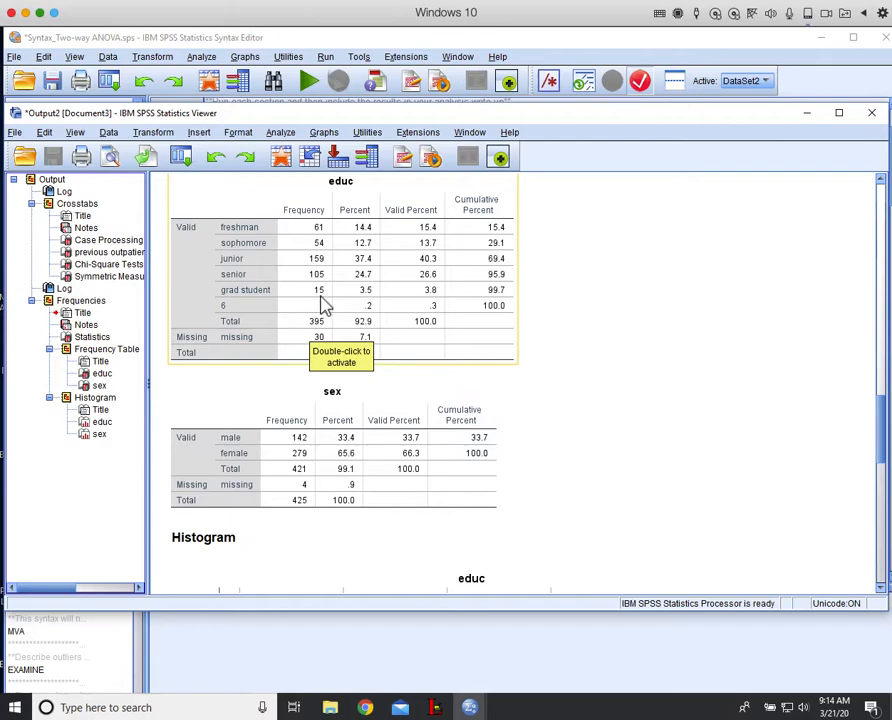
Step: Run the CROSSTABS syntax block for educ by sex and review the cell sizes in the resulting crosstabulation
click(465, 62)
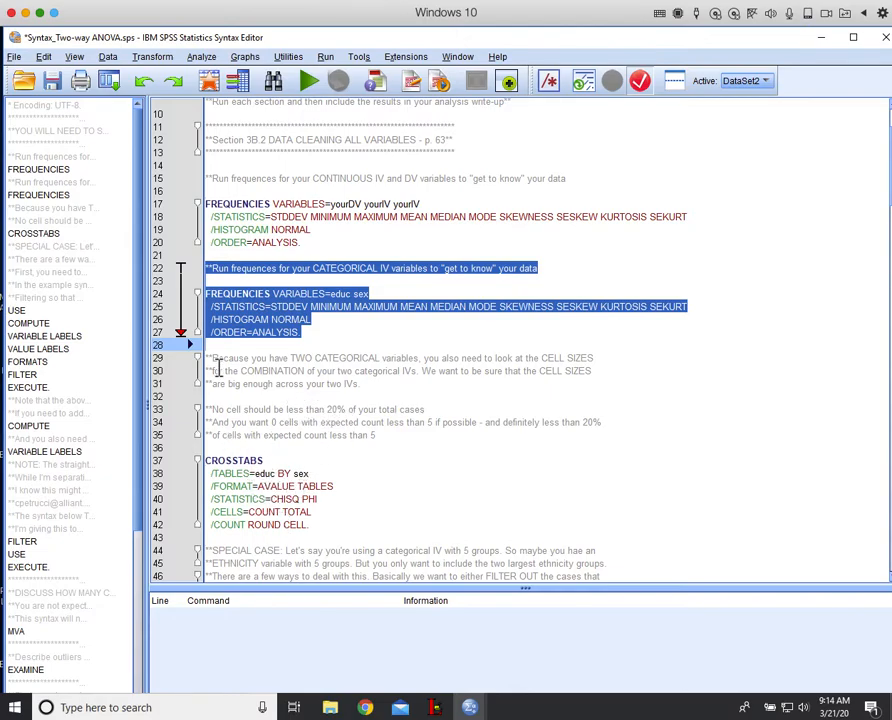
drag(210, 358, 360, 530)
key(ctrl+r)
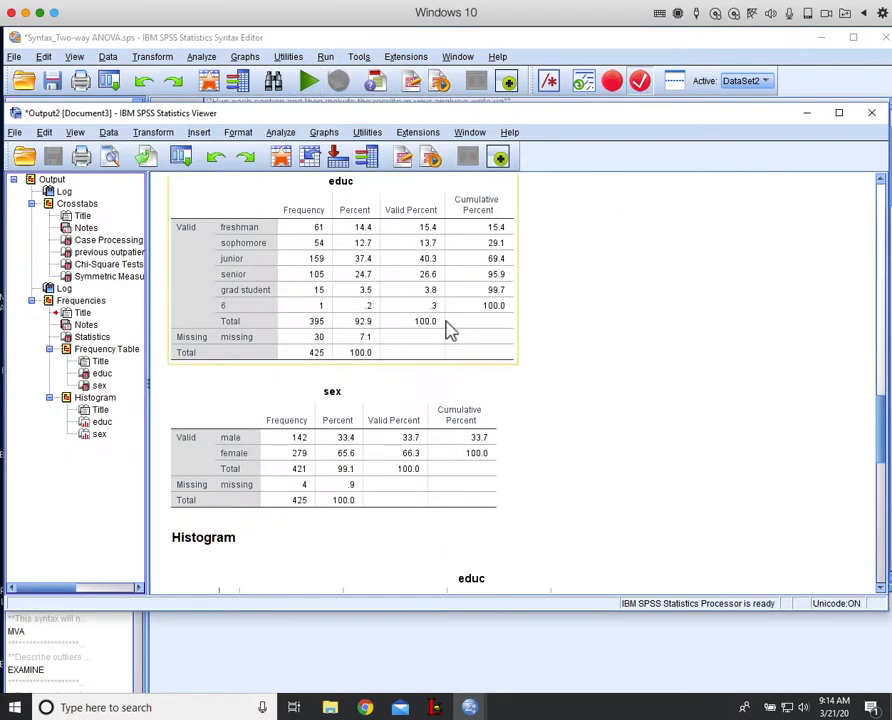
scroll(593, 487, down, 2)
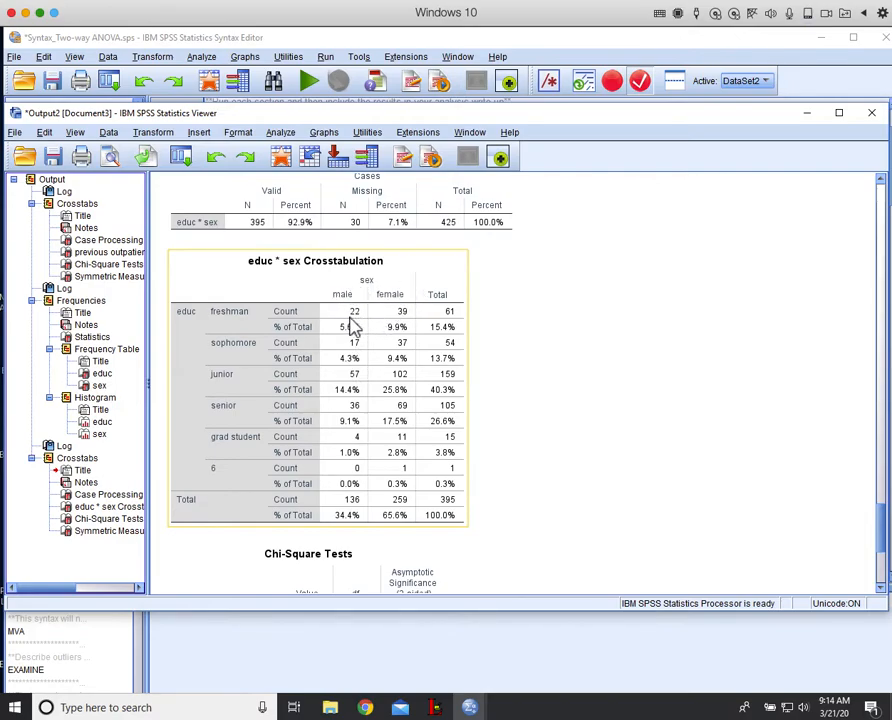
click(350, 354)
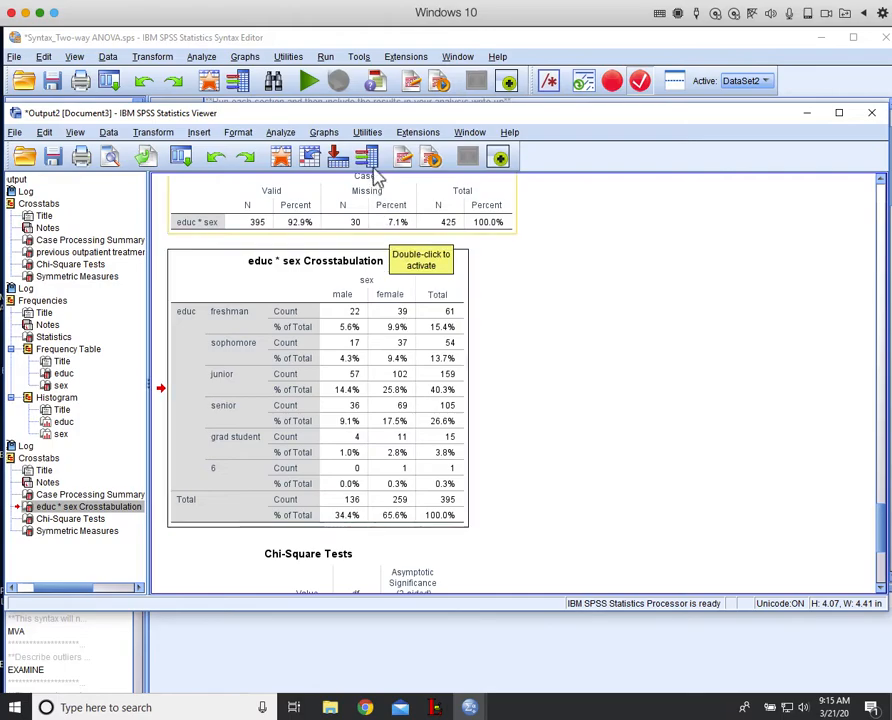
Step: Check the value labels defined for educ in the dataset and close them without changes
click(457, 57)
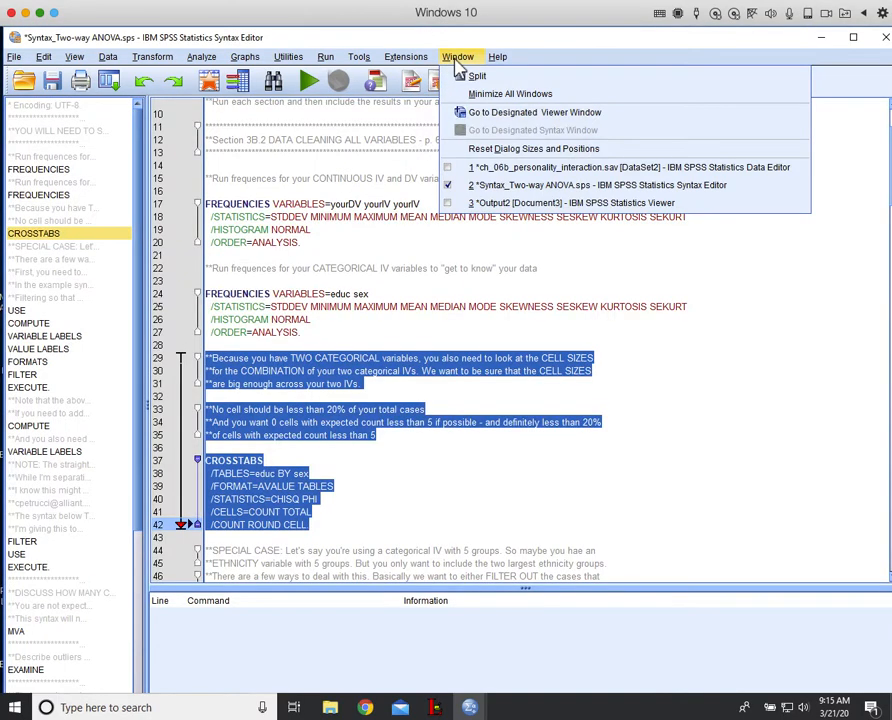
click(470, 168)
click(392, 259)
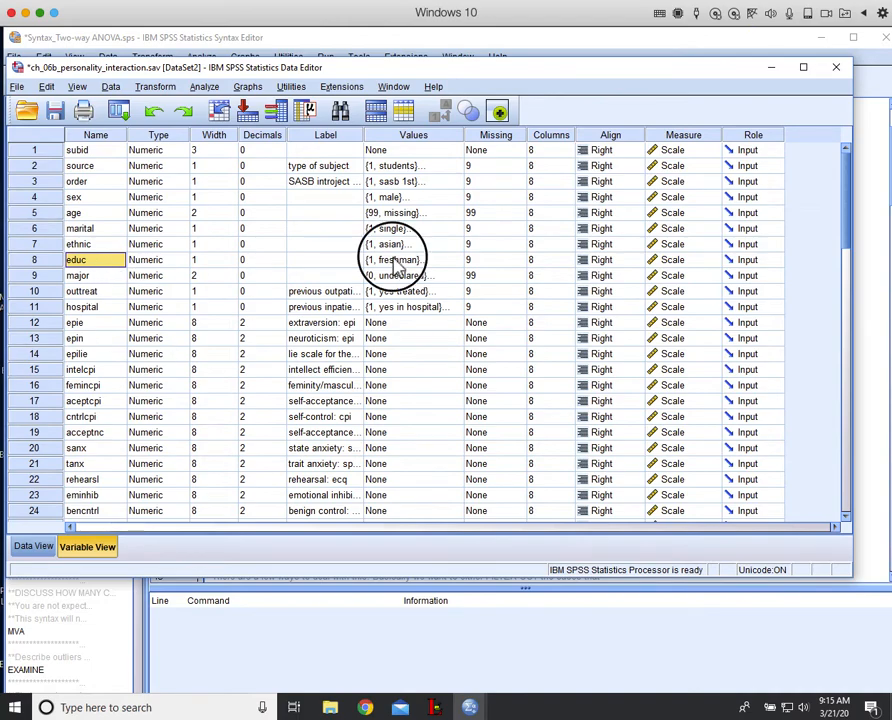
click(456, 261)
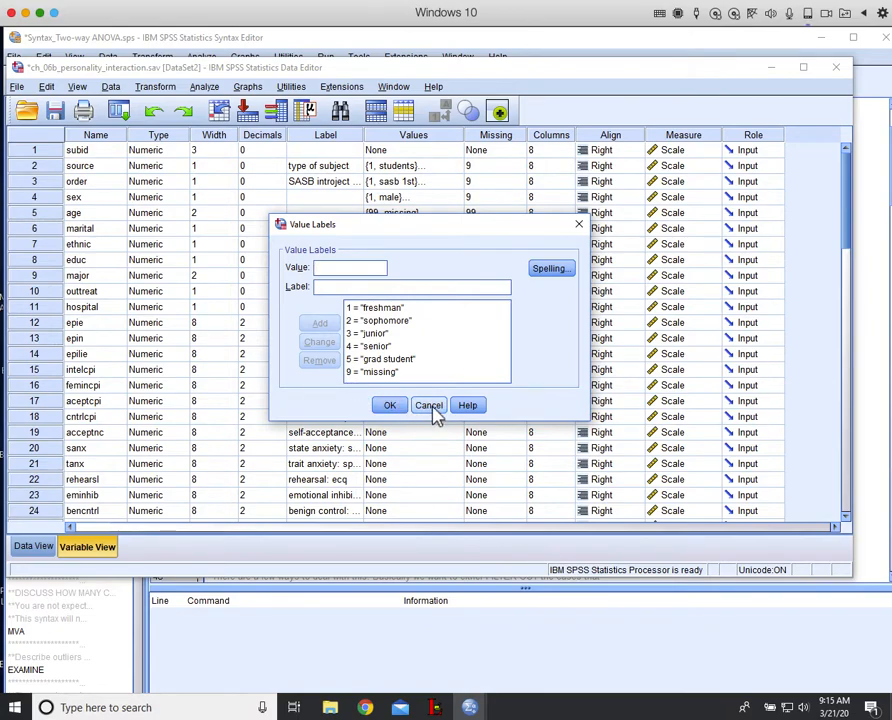
click(433, 408)
Step: Compare the educ frequency table with the educ by sex crosstabulation in the output
click(480, 636)
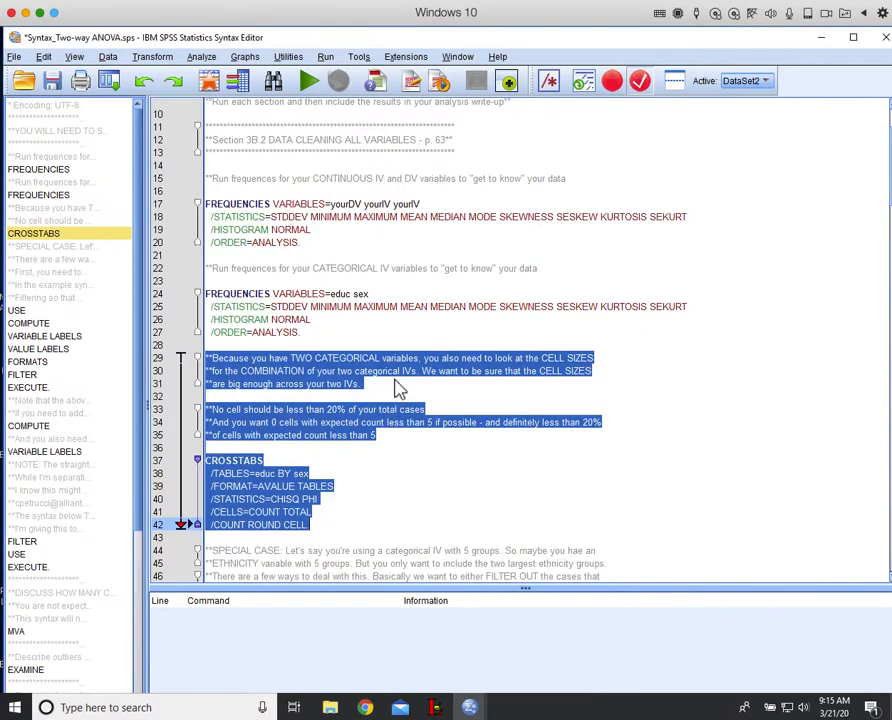
click(458, 57)
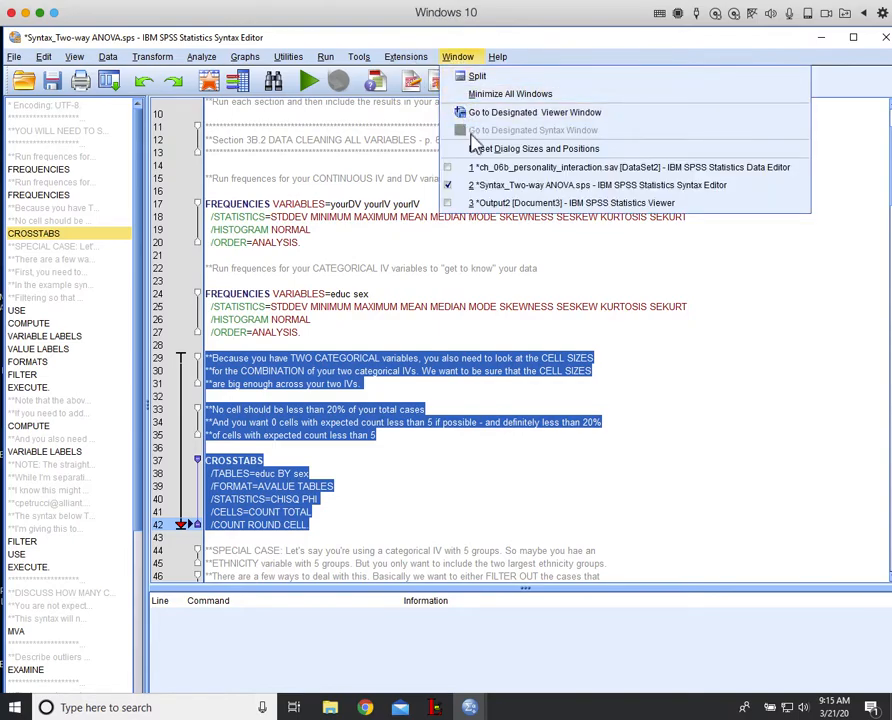
click(470, 202)
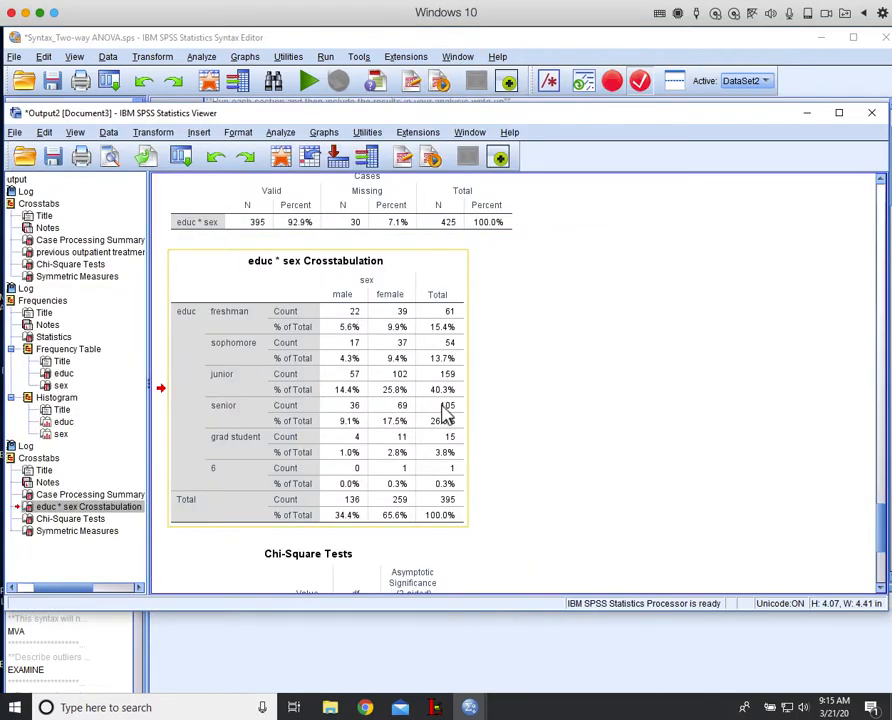
scroll(446, 414, up, 10)
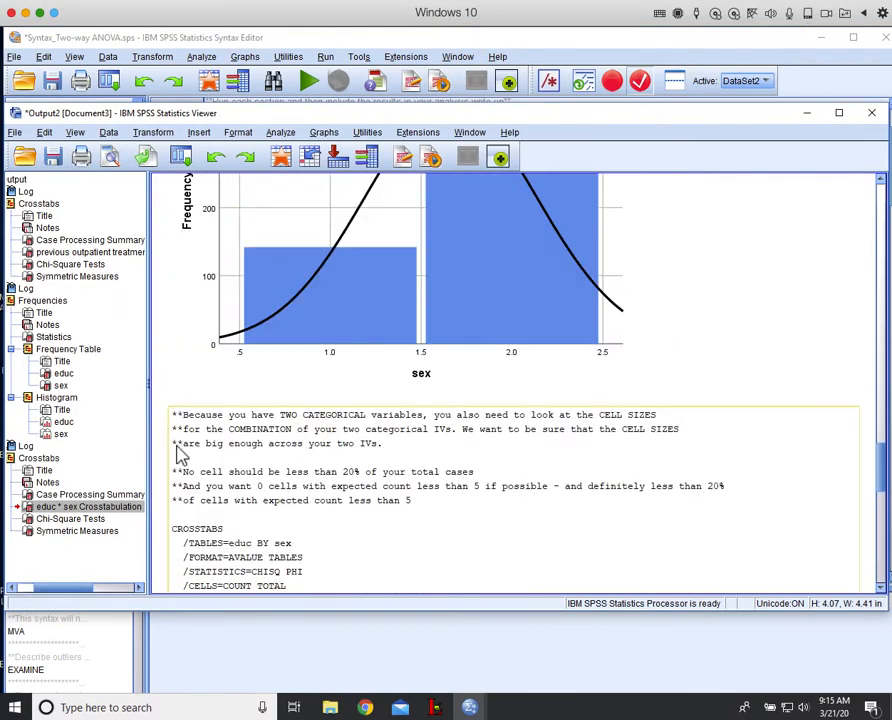
click(61, 373)
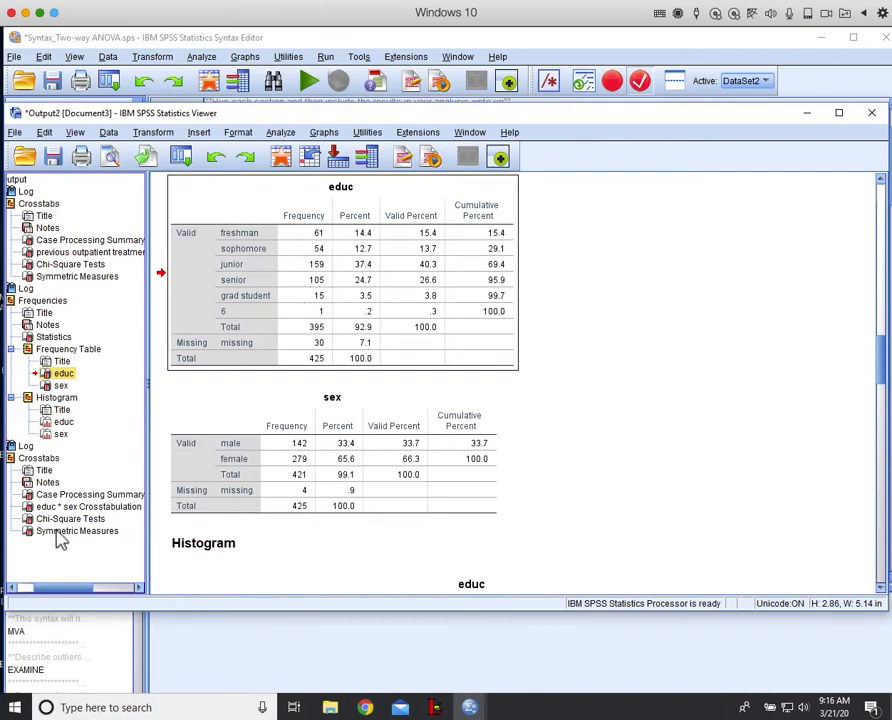
click(74, 506)
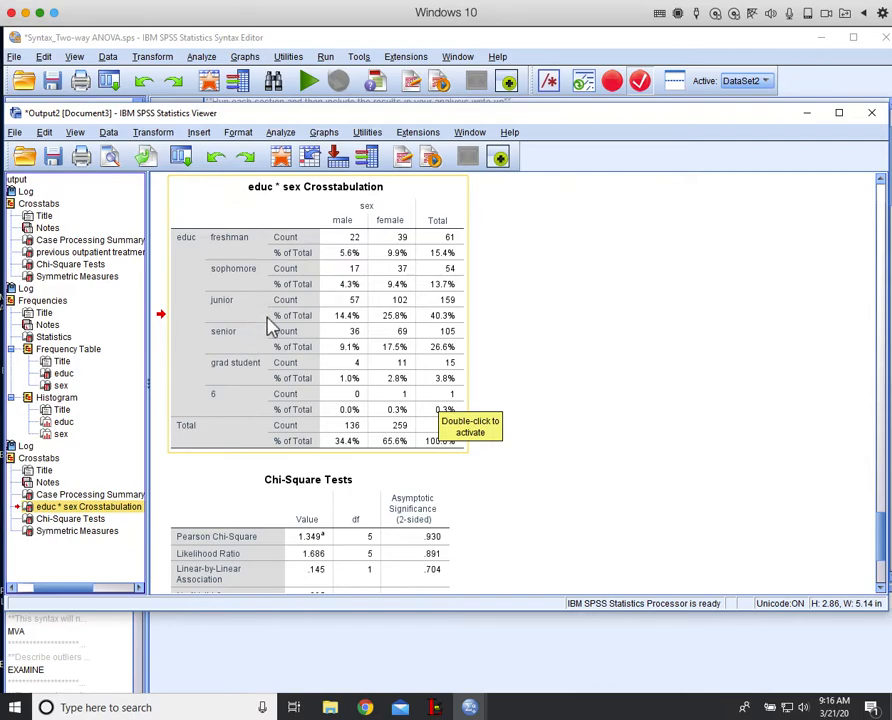
Step: Set up a recode of educ into a different variable named rceduc, labelled "recoded educ into 2 groups"
click(153, 57)
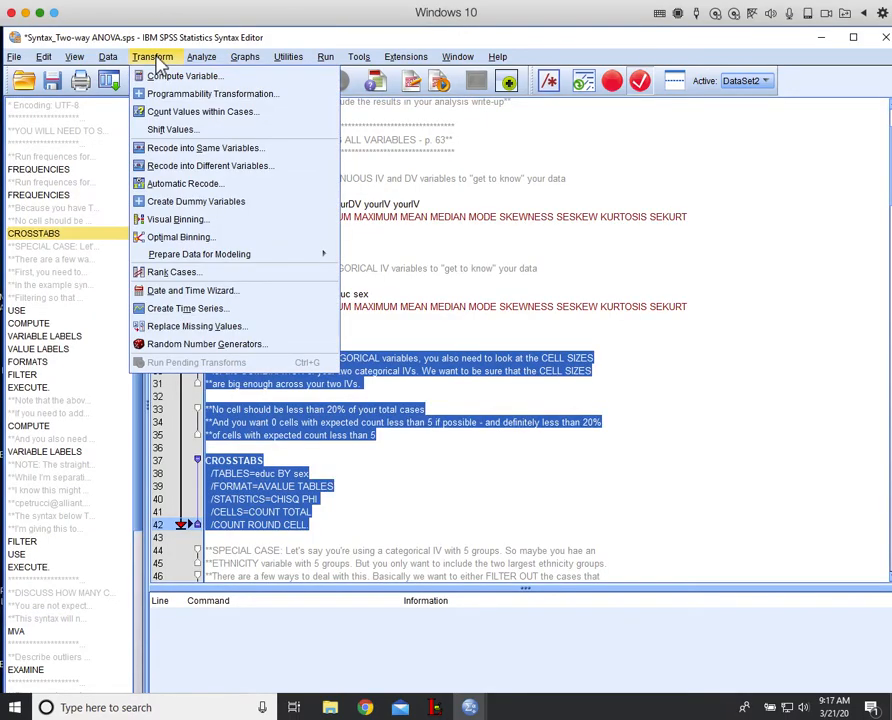
click(178, 166)
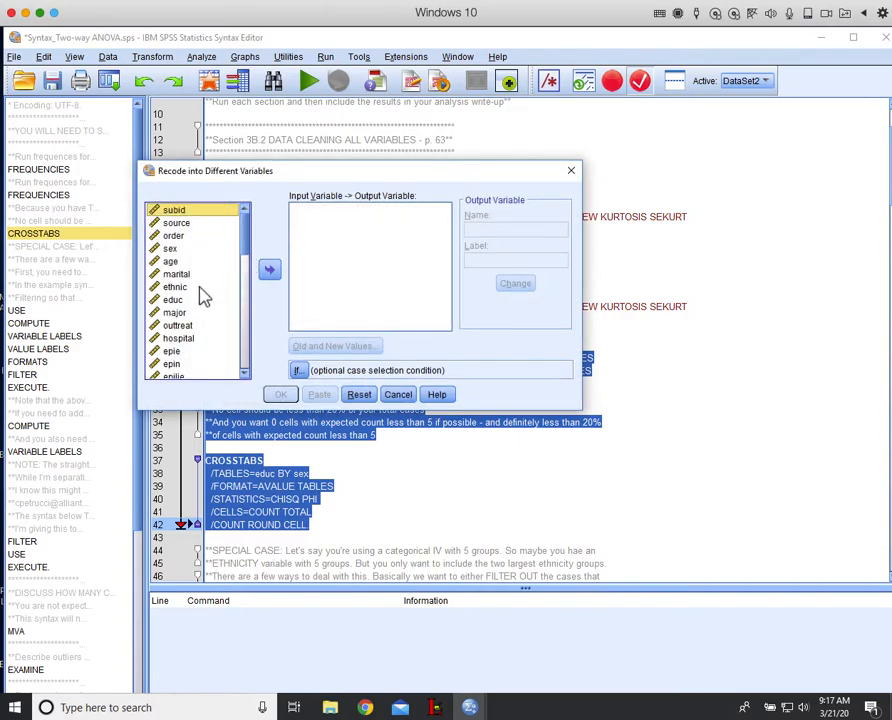
click(178, 302)
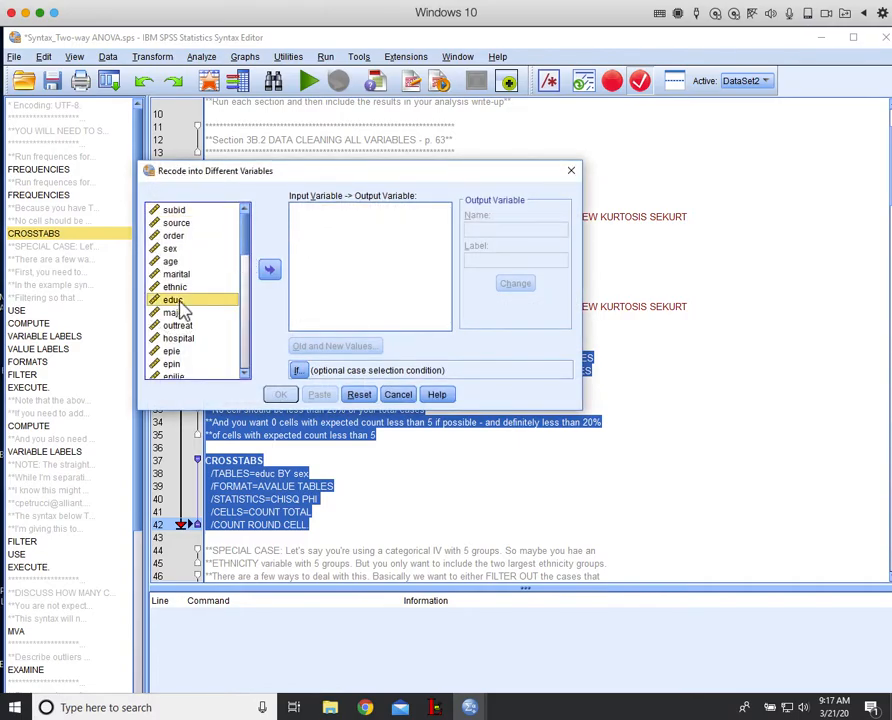
click(269, 270)
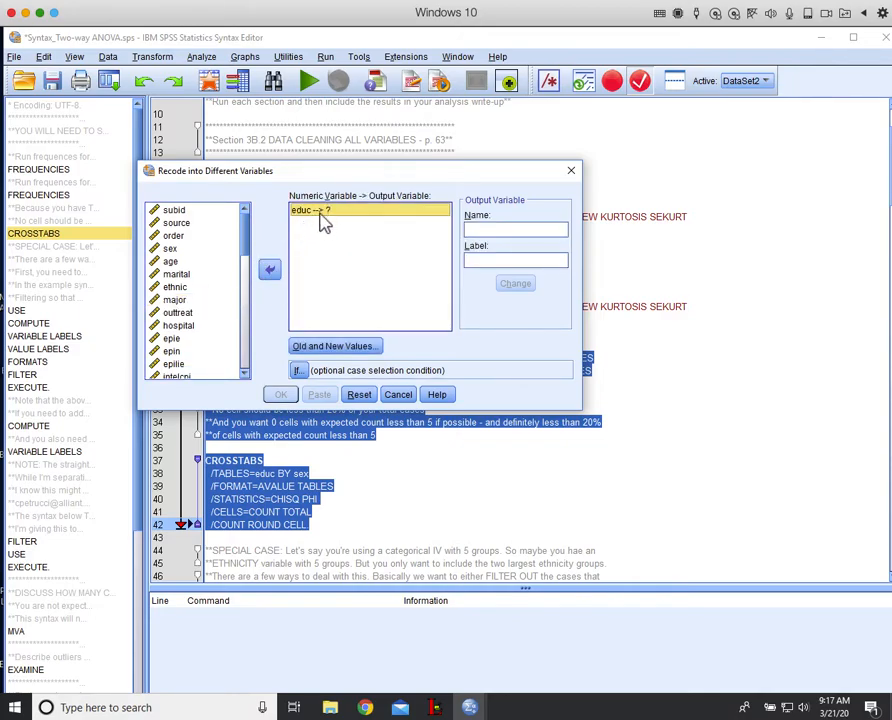
click(489, 229)
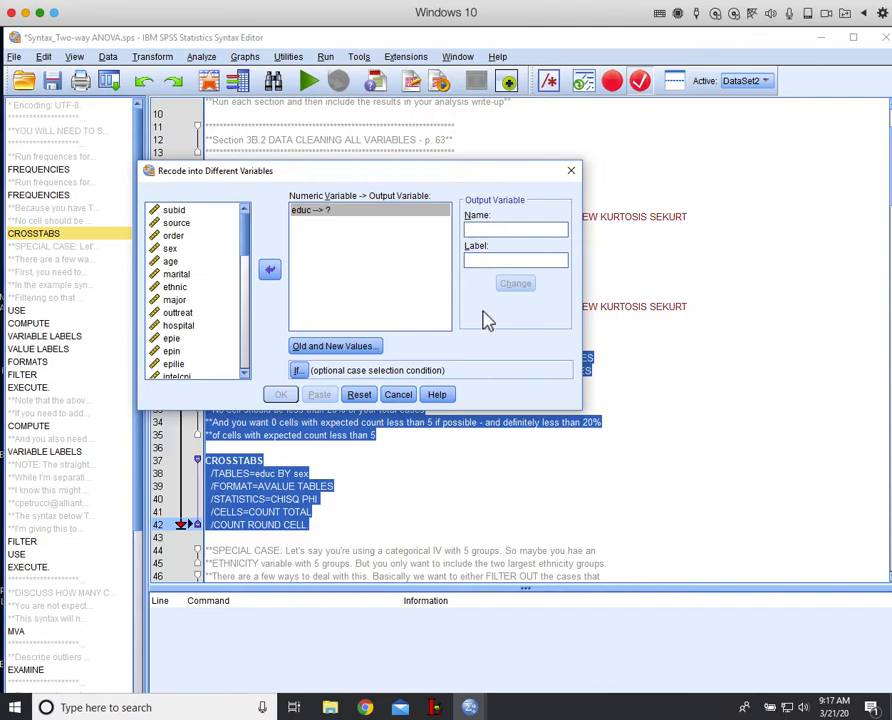
text(recoded educ into 2)
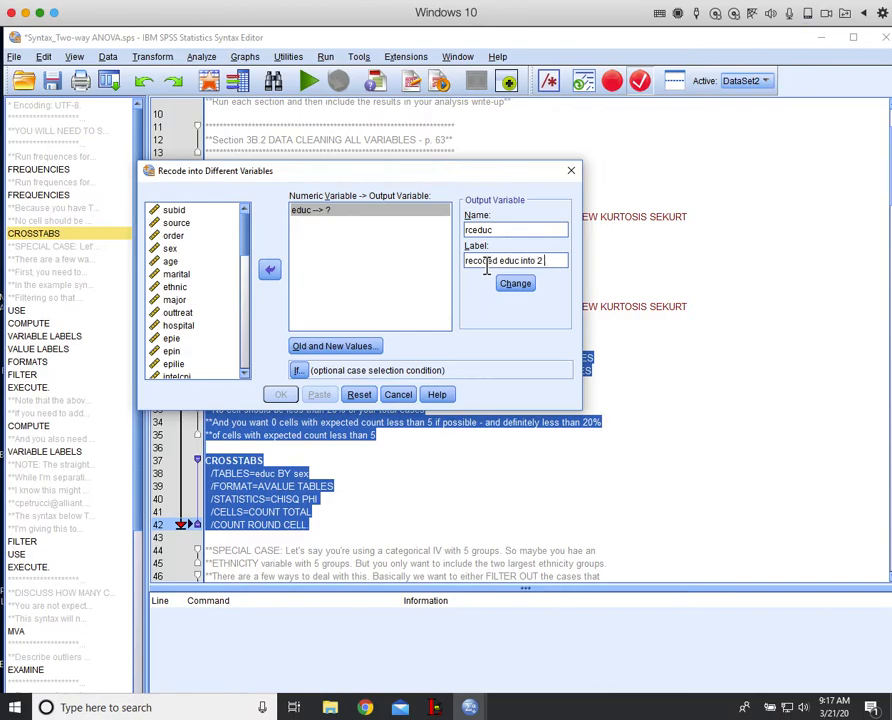
text(ps)
click(518, 285)
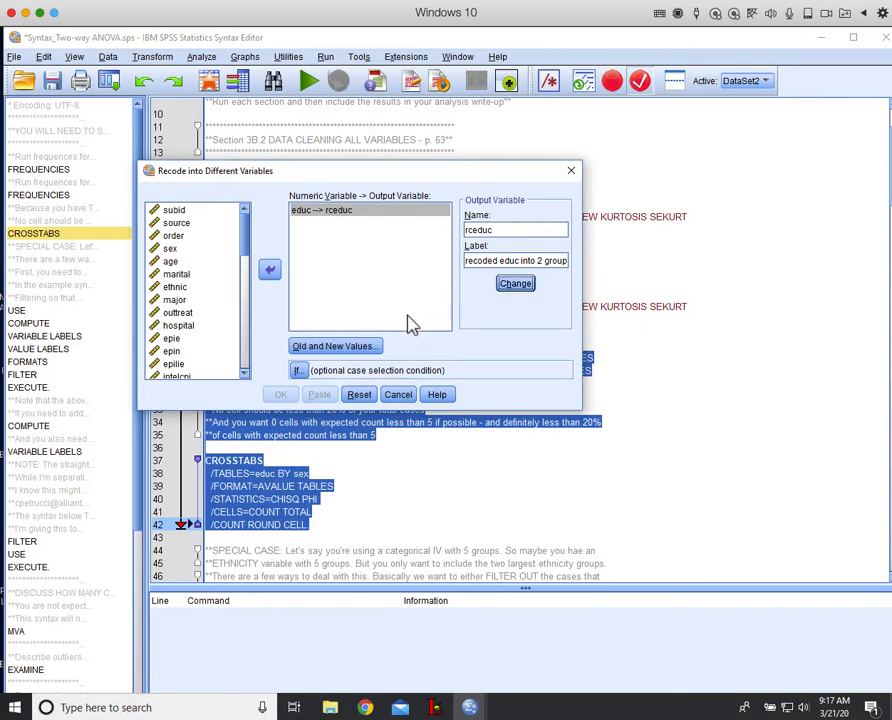
Step: Add a recode rule that maps the old educ range 1 through 2 to the new value 1
click(348, 350)
click(201, 208)
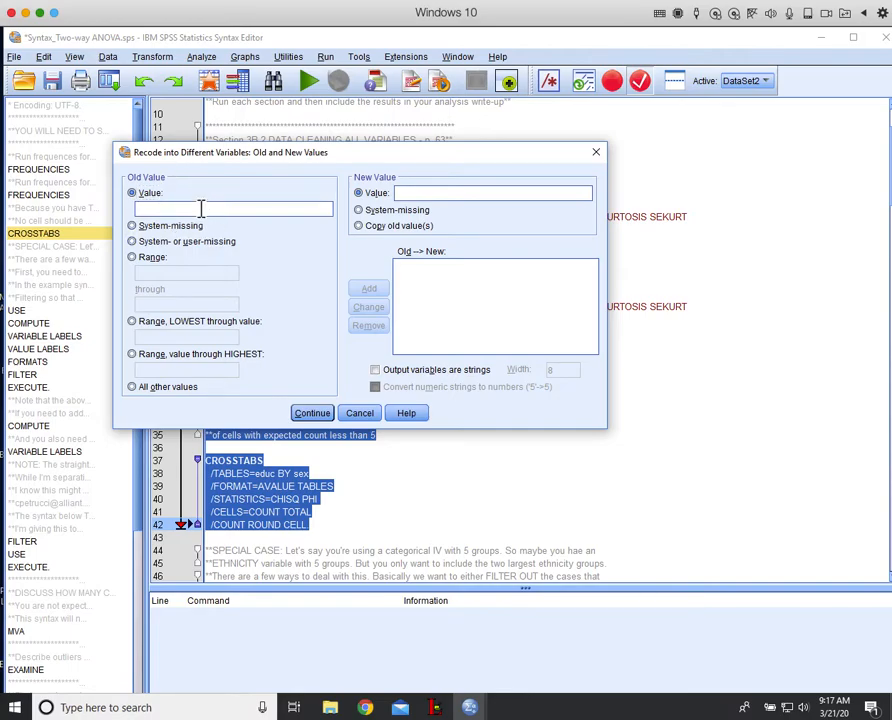
click(154, 260)
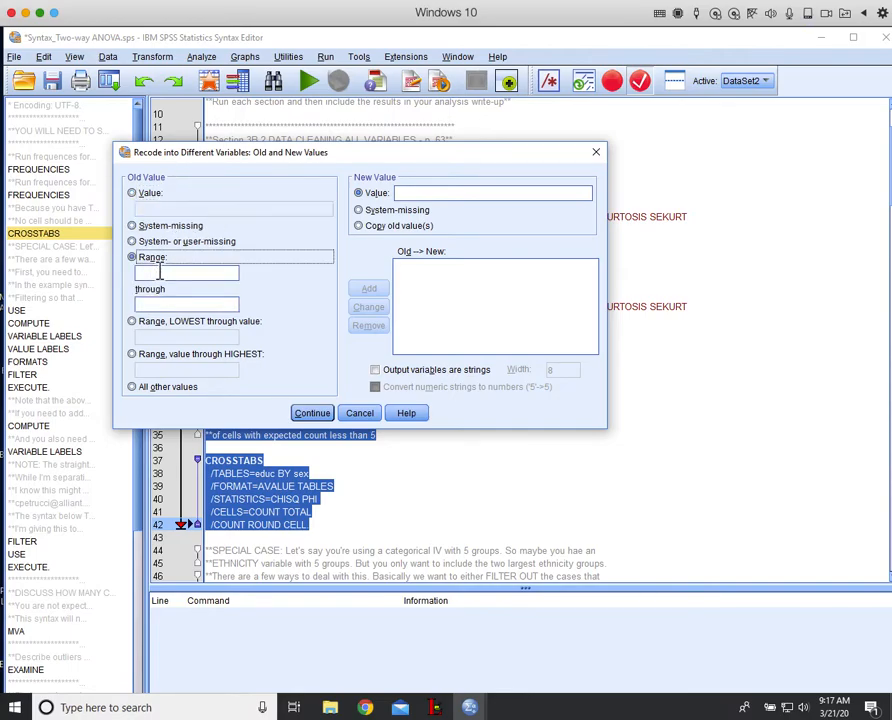
click(160, 274)
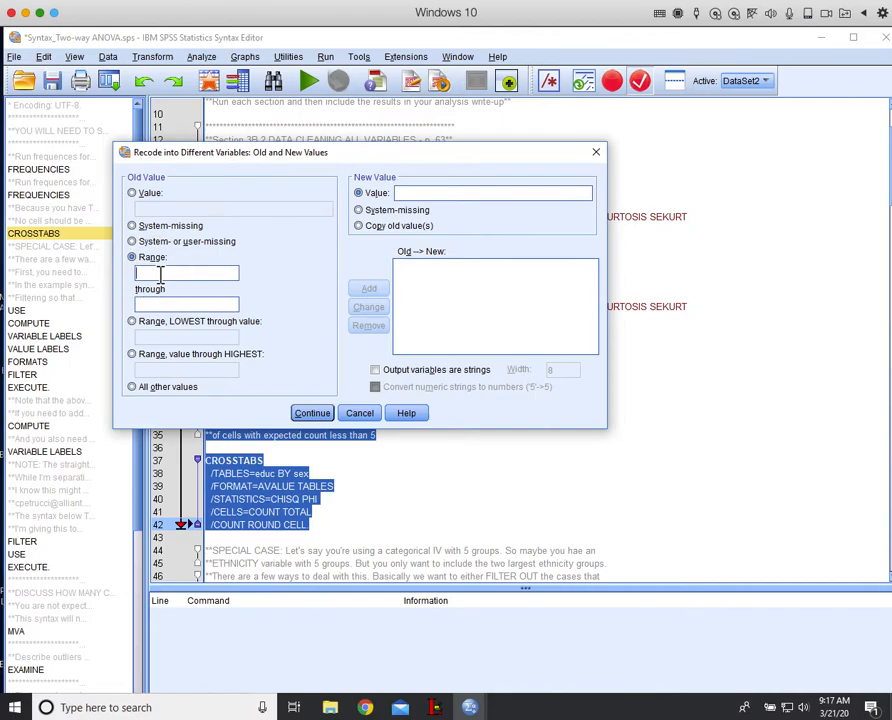
click(162, 308)
click(424, 196)
text(1)
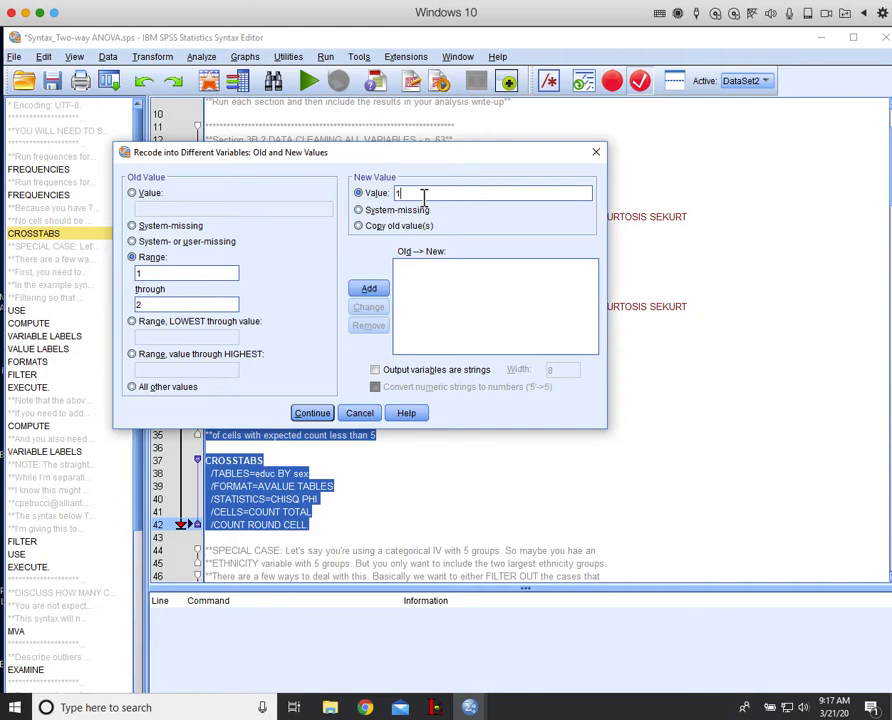
click(368, 290)
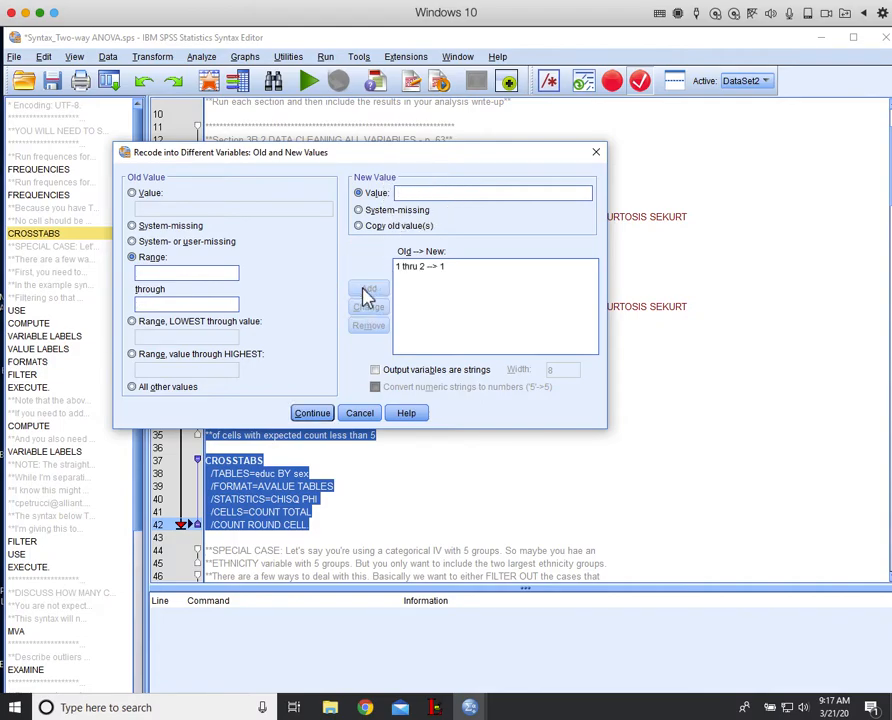
Step: Add a recode rule that maps the old educ range 3 through 4 to the new value 2
click(160, 273)
click(426, 194)
text(2)
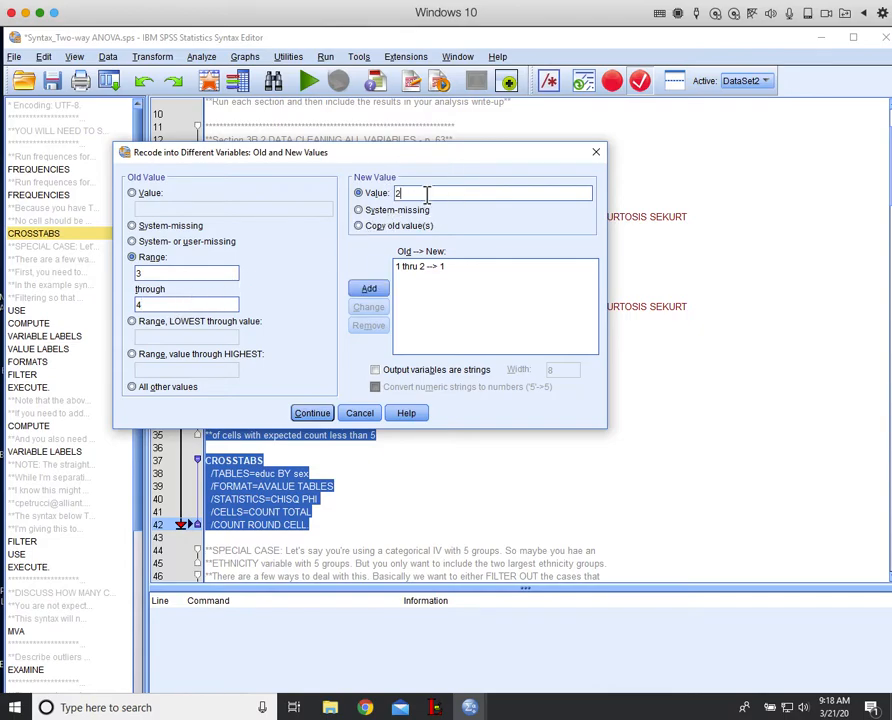
click(370, 291)
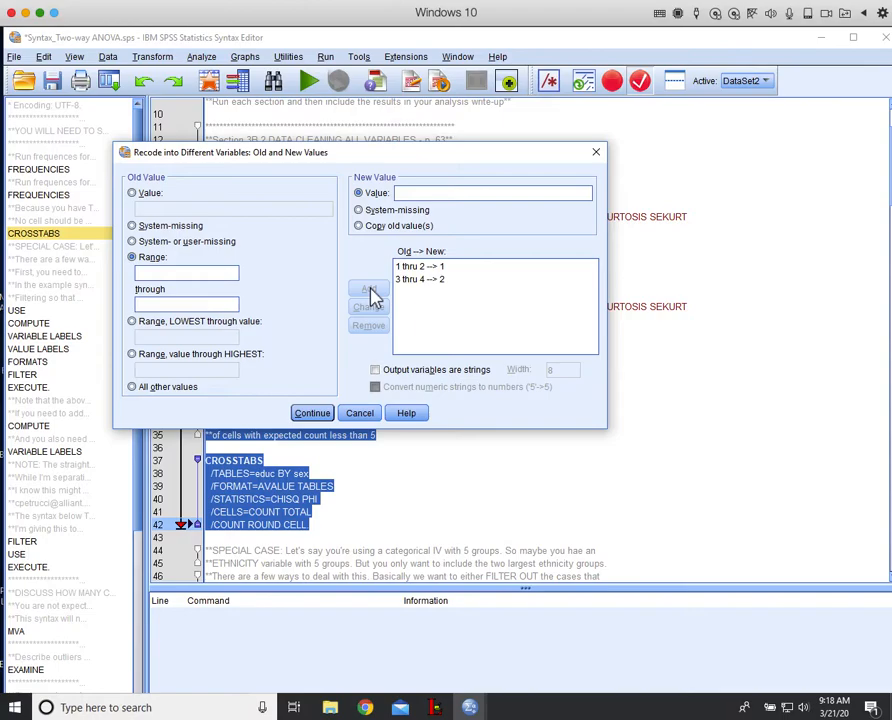
Step: Add rules that map old value 5 and system-missing values to system-missing, and run the recode into rceduc
click(150, 194)
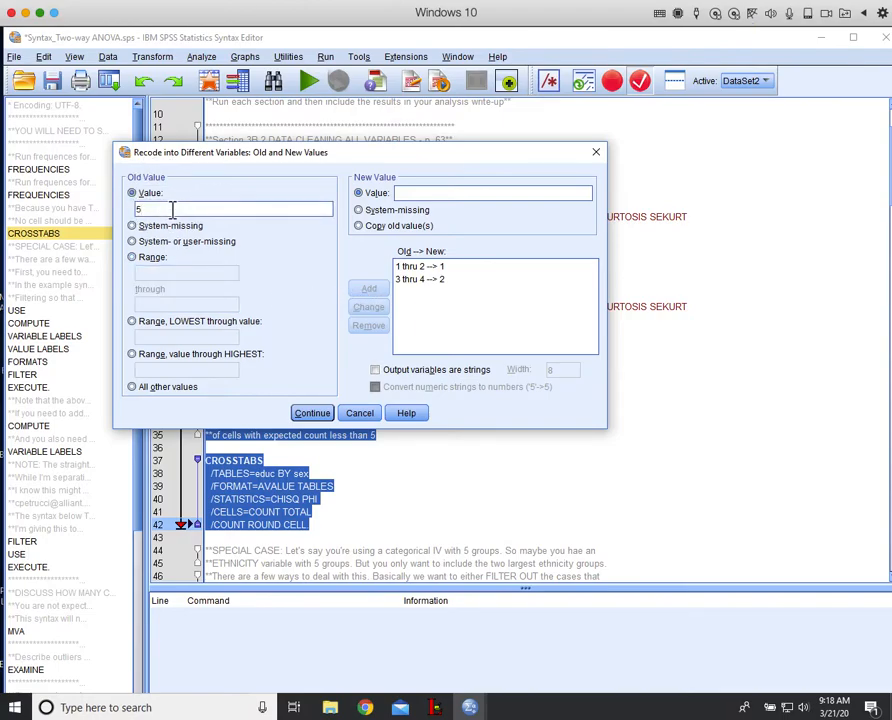
click(358, 211)
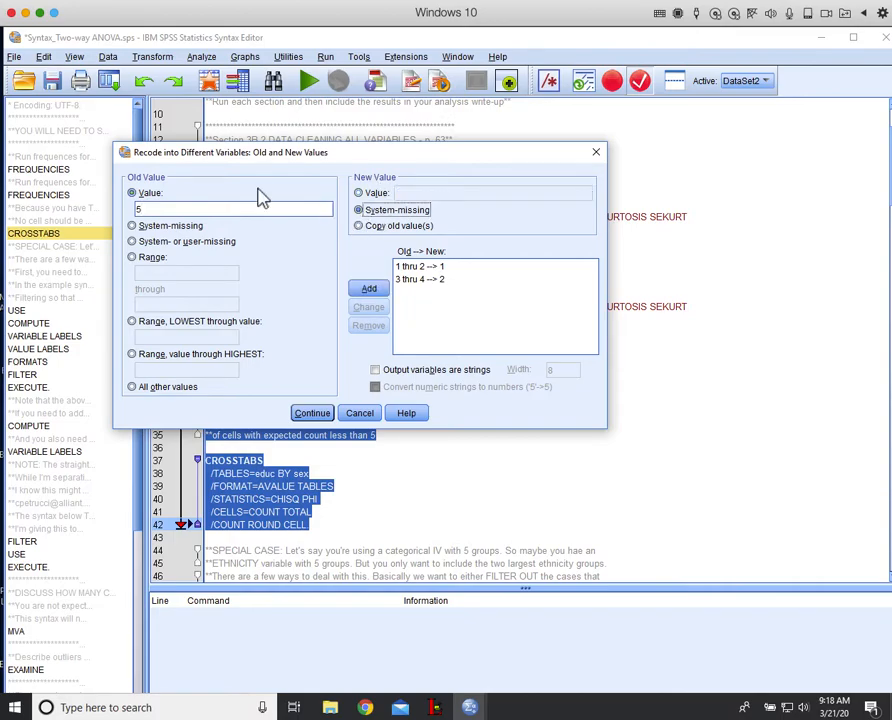
click(369, 290)
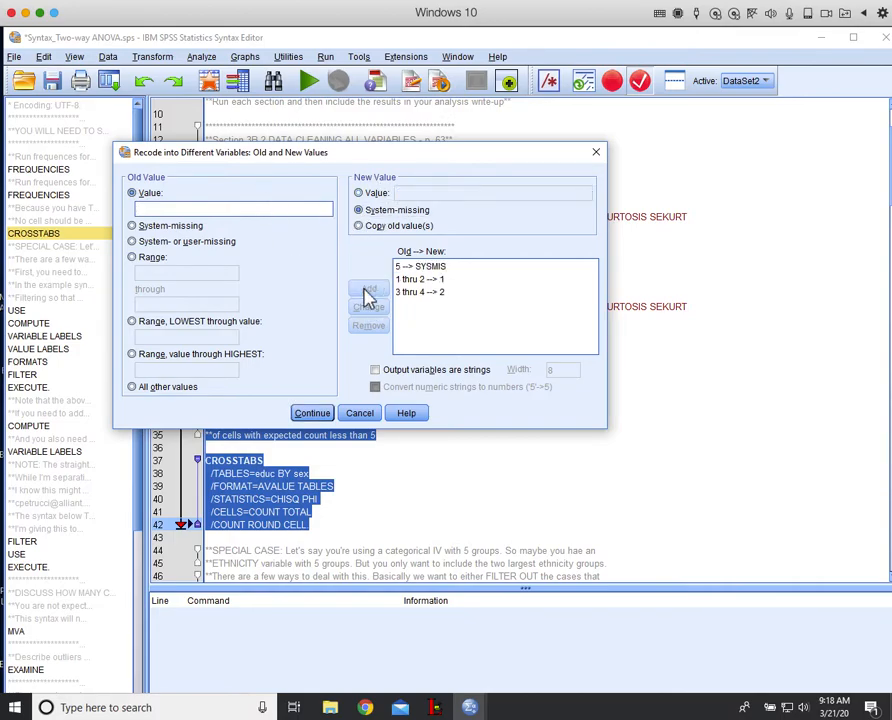
click(132, 226)
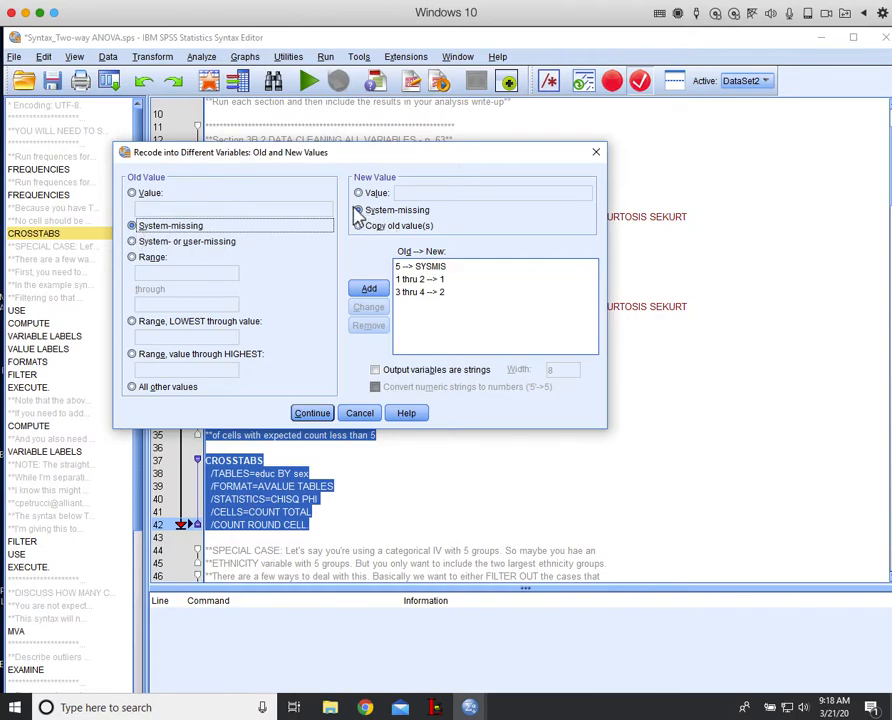
click(369, 290)
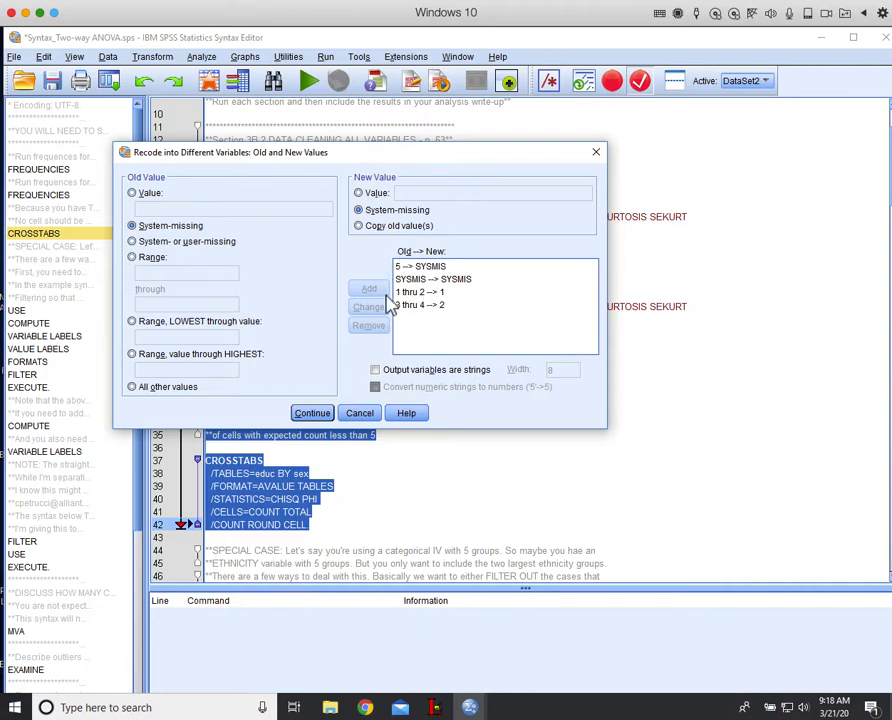
click(312, 413)
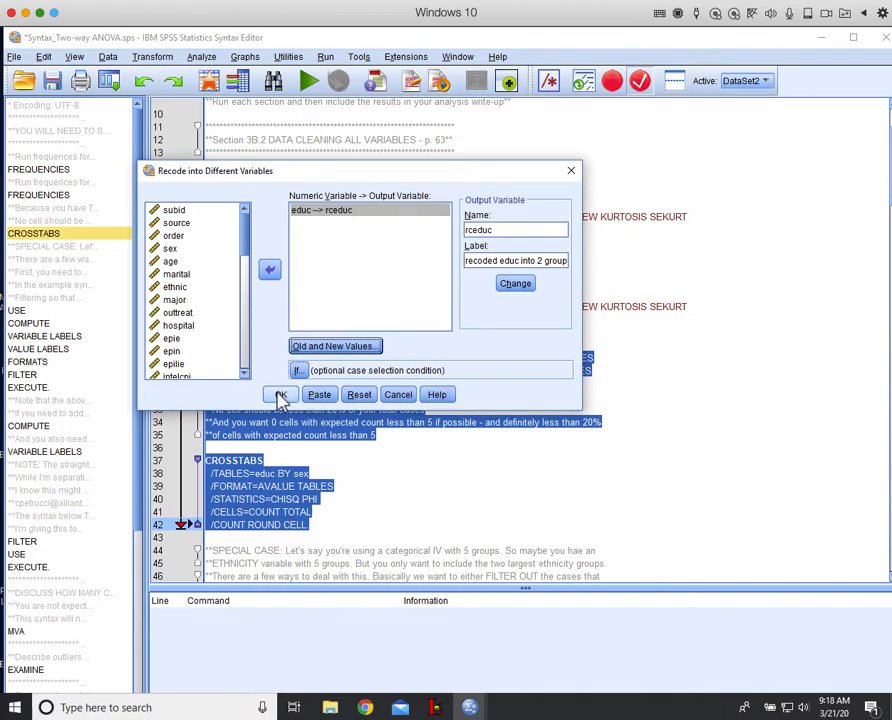
click(281, 396)
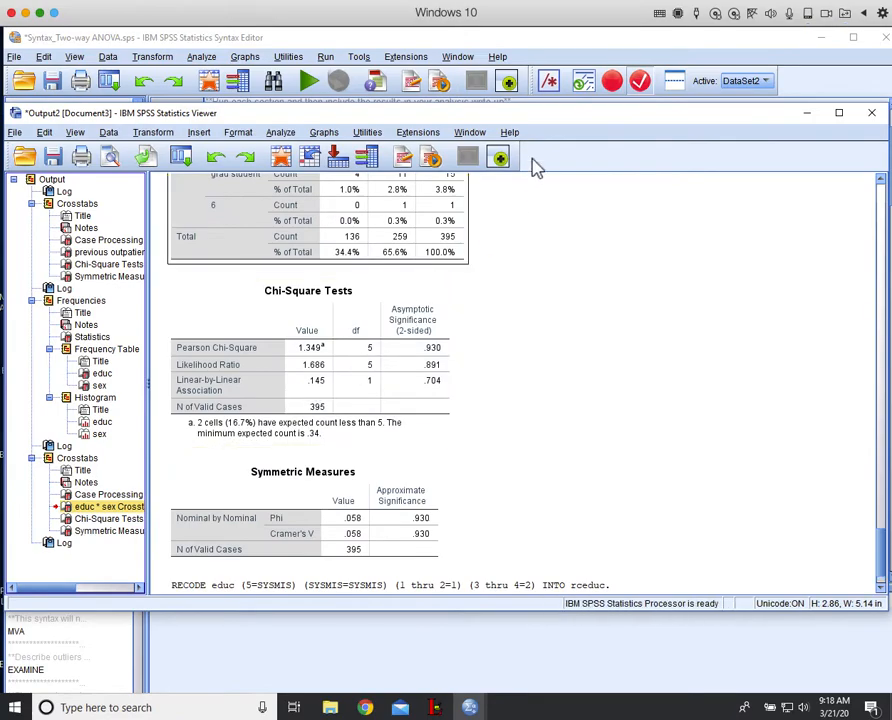
Step: Inspect the new rceduc variable in the dataset's variable list and its recoded values in the case data
click(458, 57)
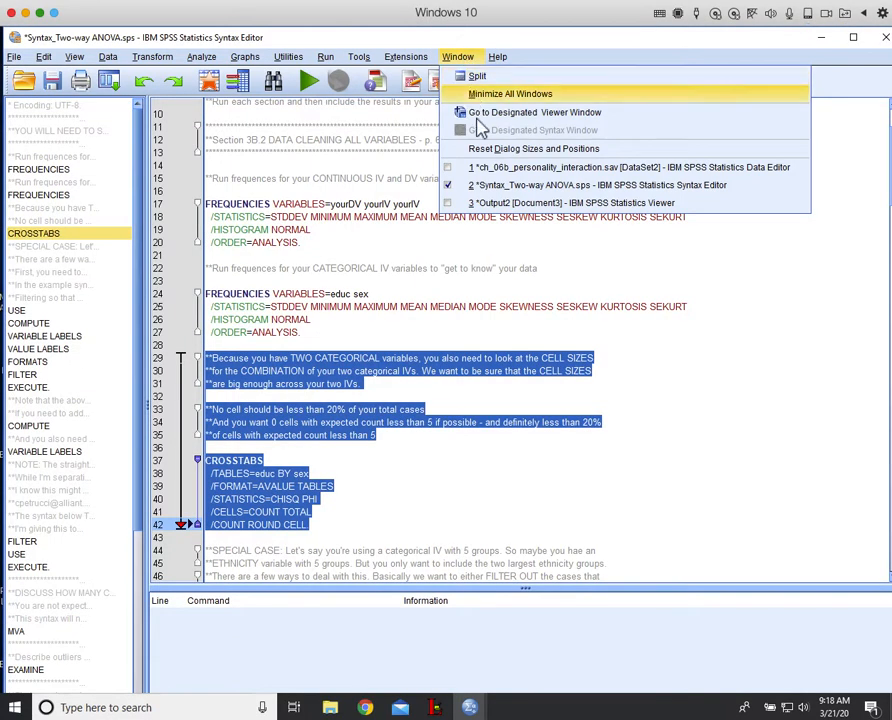
click(490, 170)
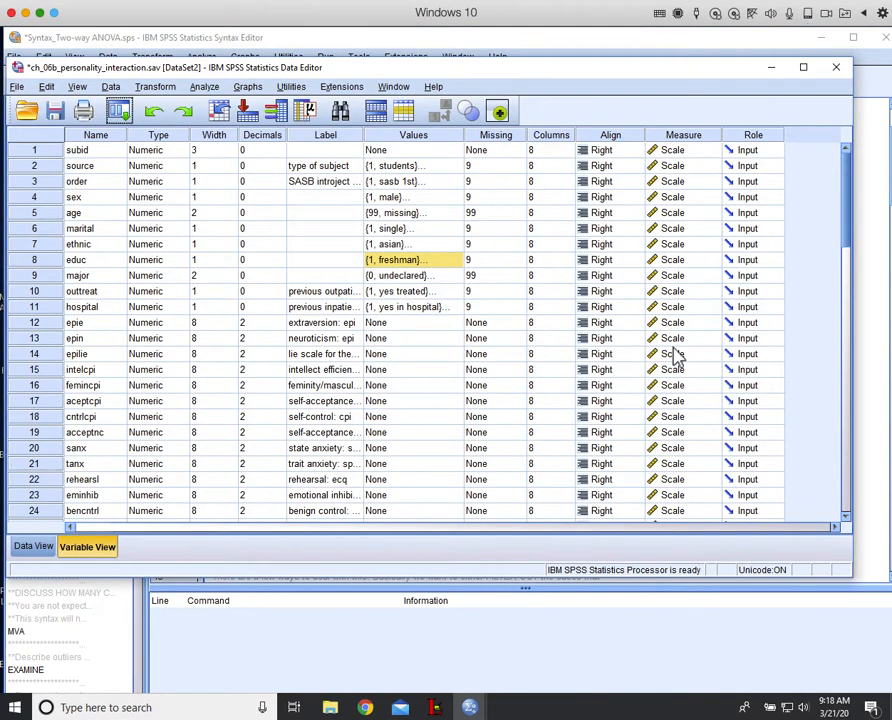
drag(849, 217, 848, 336)
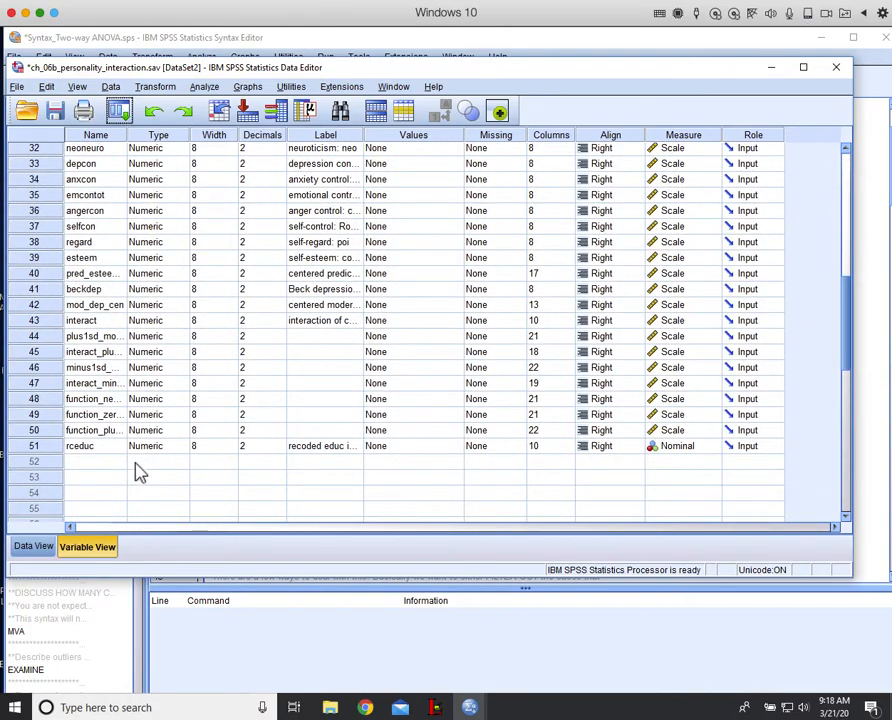
click(36, 547)
drag(112, 532, 777, 525)
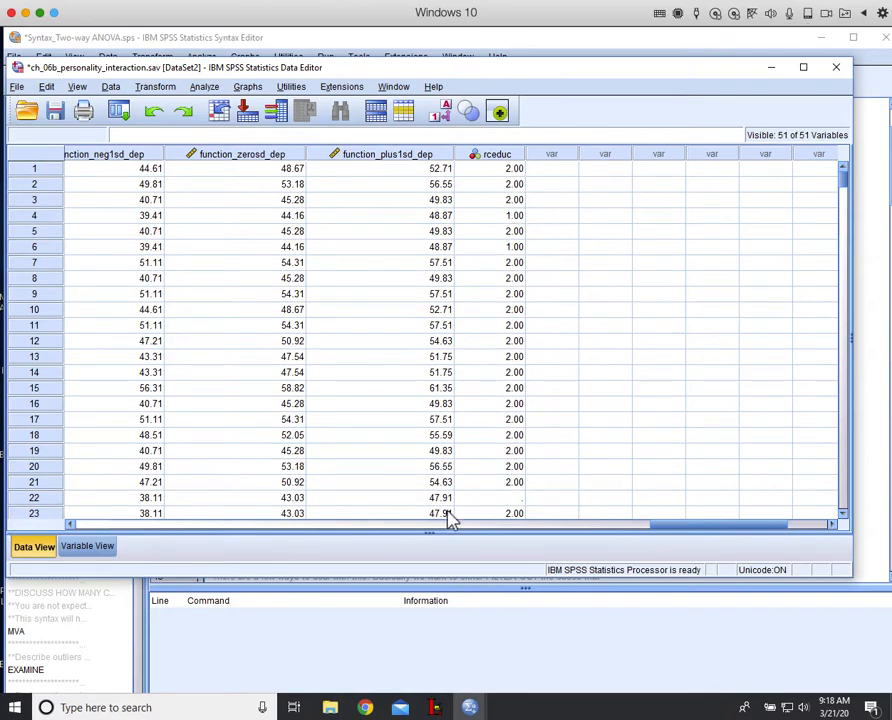
Step: Define value labels for rceduc: 1 as "freshman or sophomore" and 2 as "juniors or seniors"
click(86, 547)
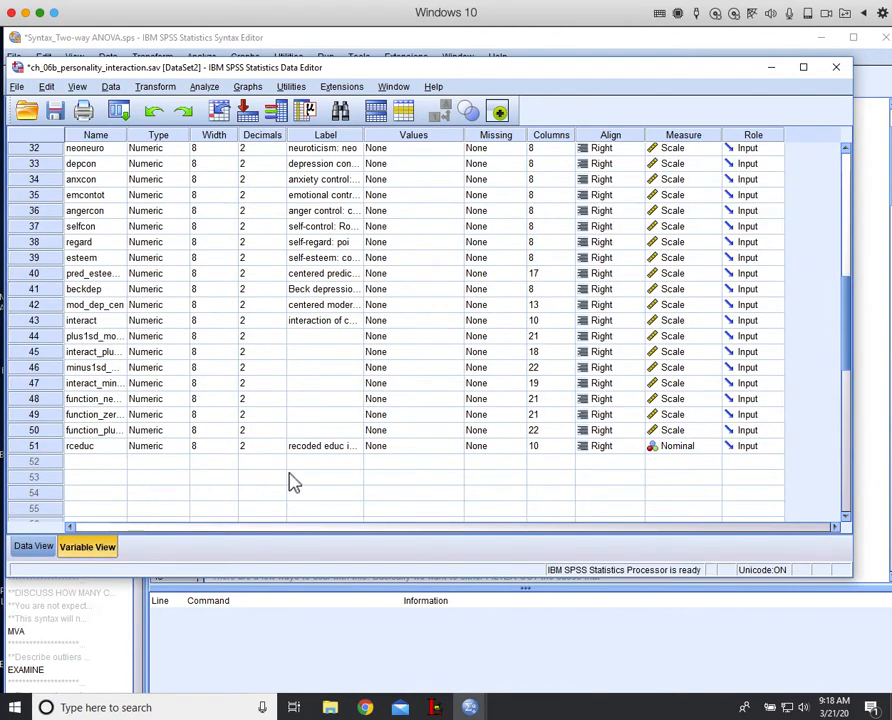
click(404, 450)
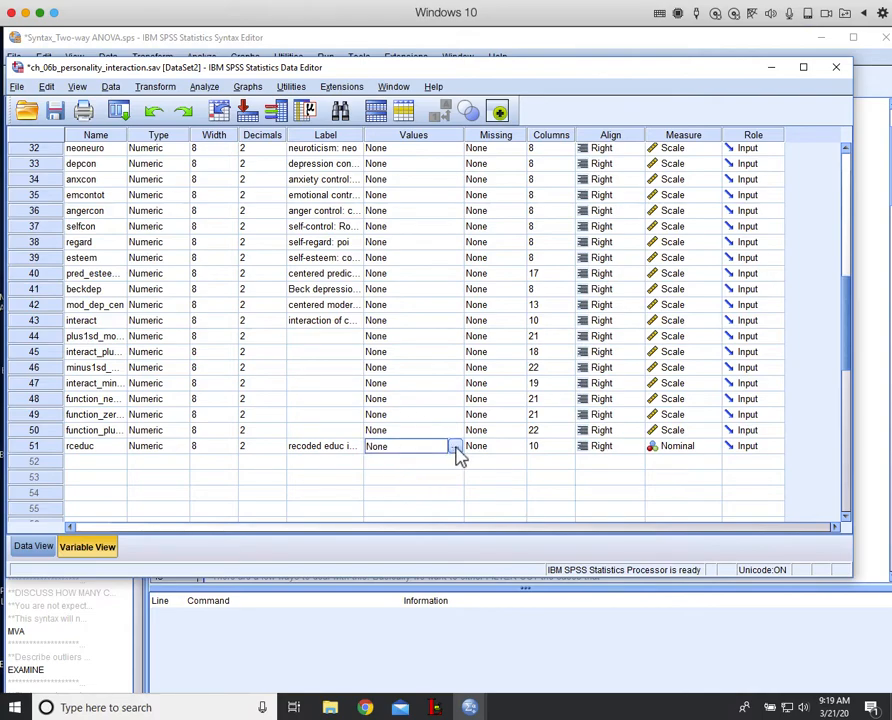
click(455, 447)
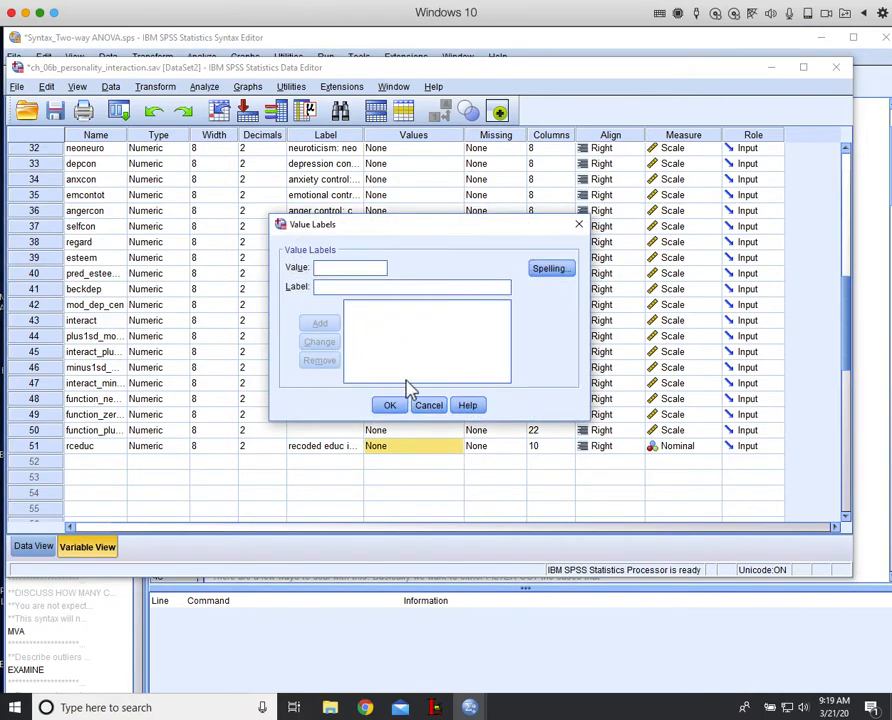
text(1)
click(344, 287)
text(freshman or sophomore)
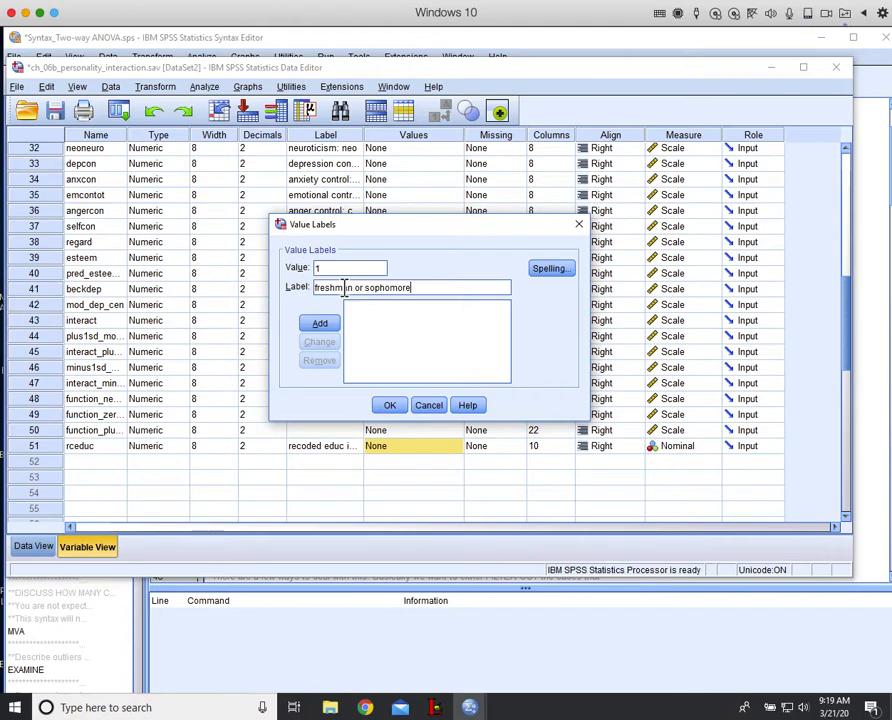
click(316, 326)
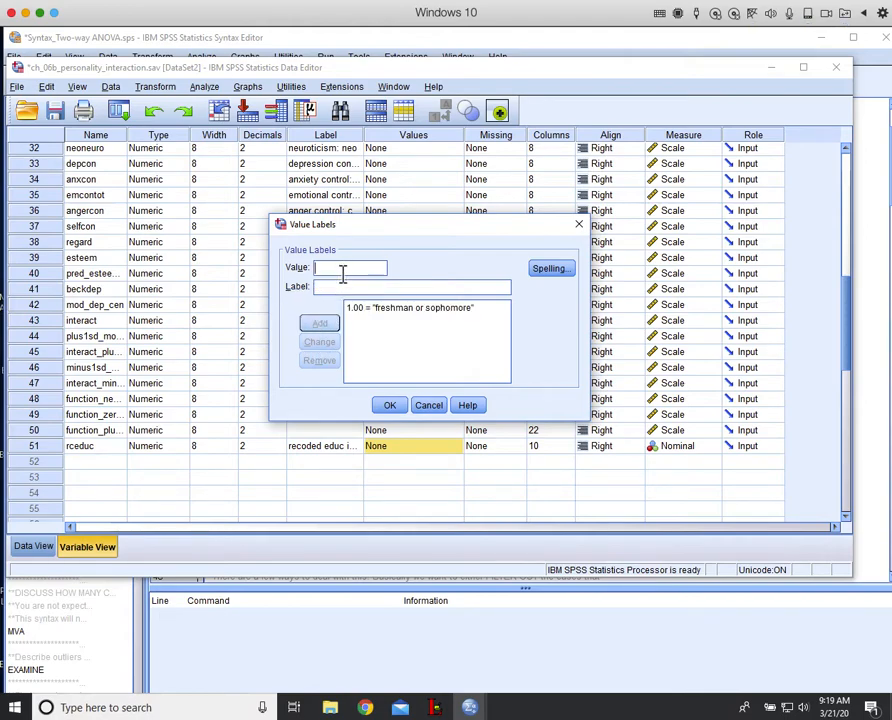
text(juniors or seniors)
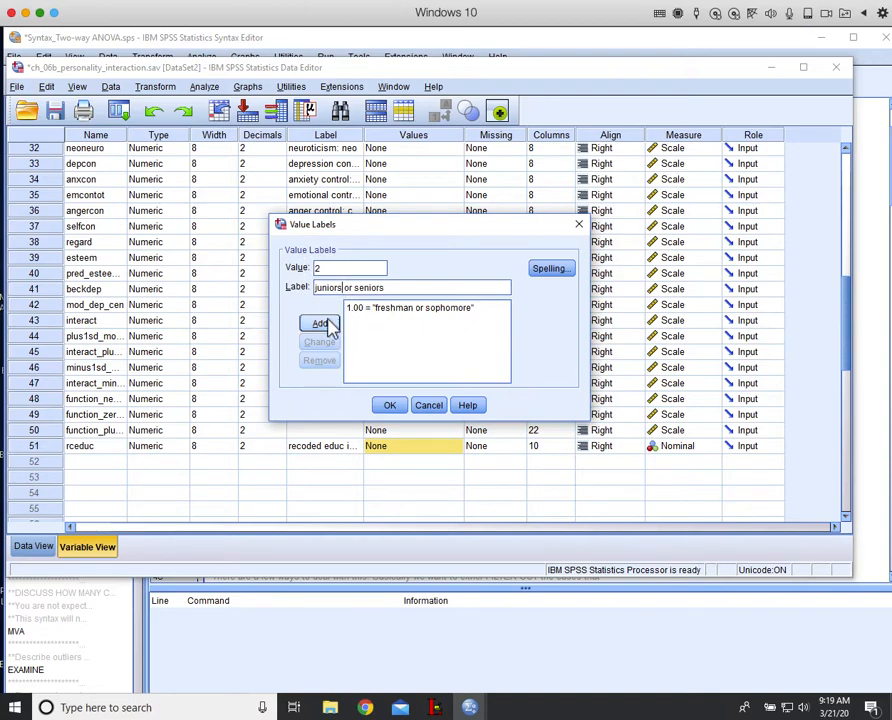
click(330, 326)
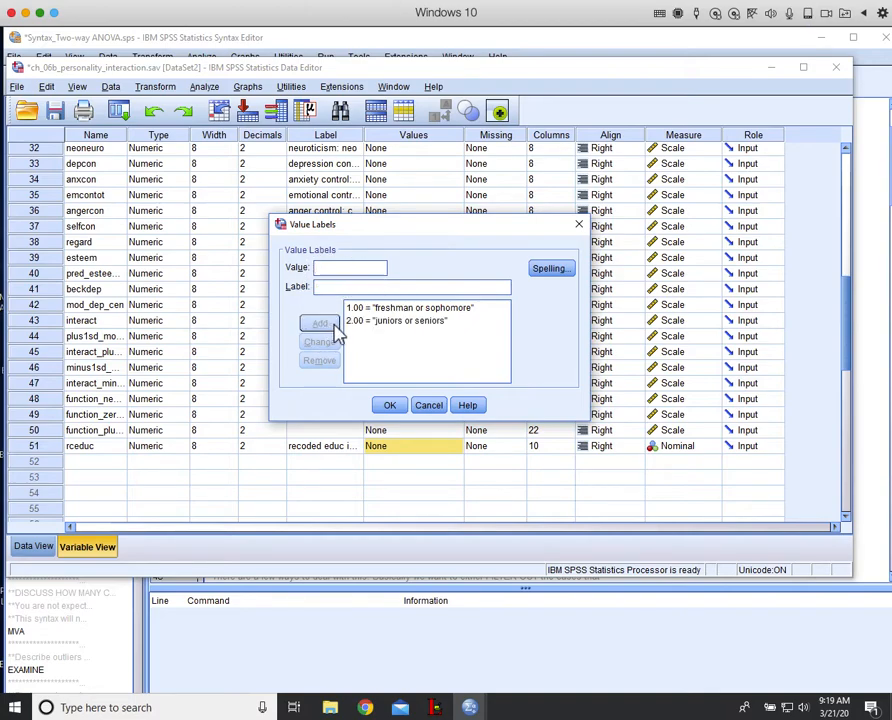
click(391, 406)
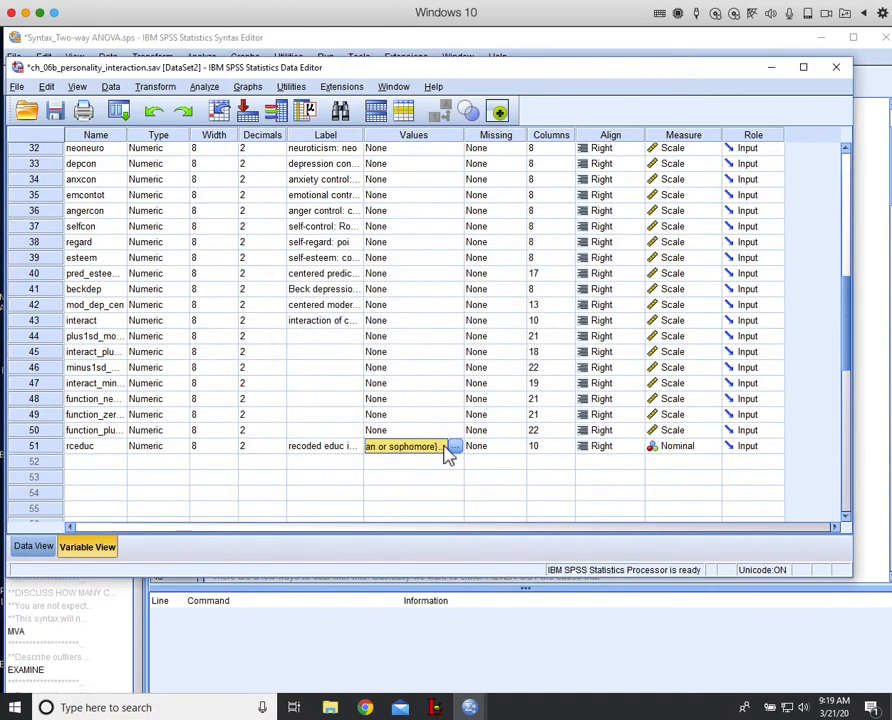
Step: Set the decimals of rceduc to 0 and save the dataset
click(266, 447)
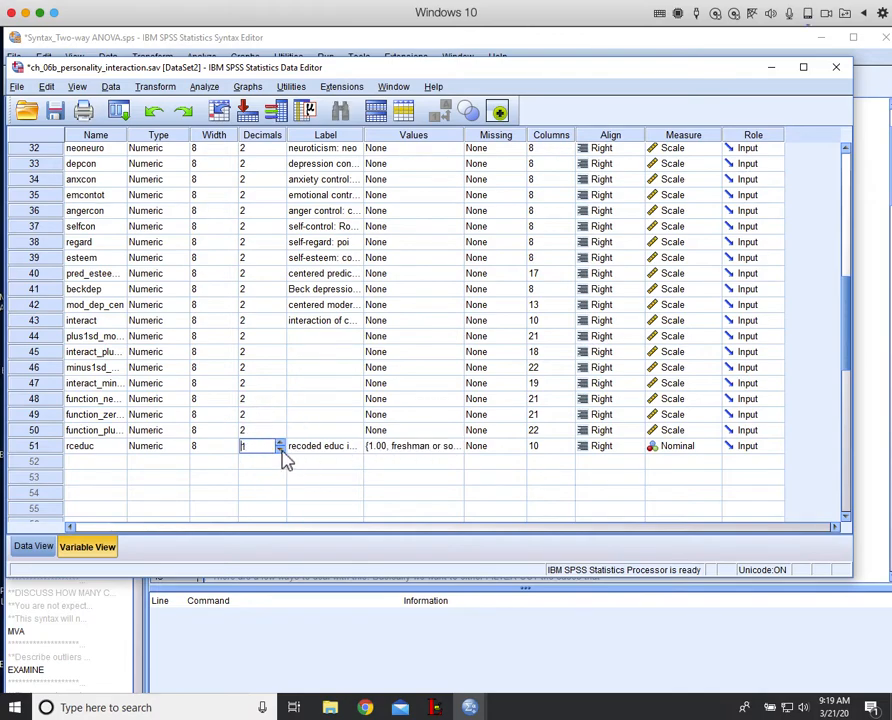
click(281, 450)
click(322, 452)
click(57, 113)
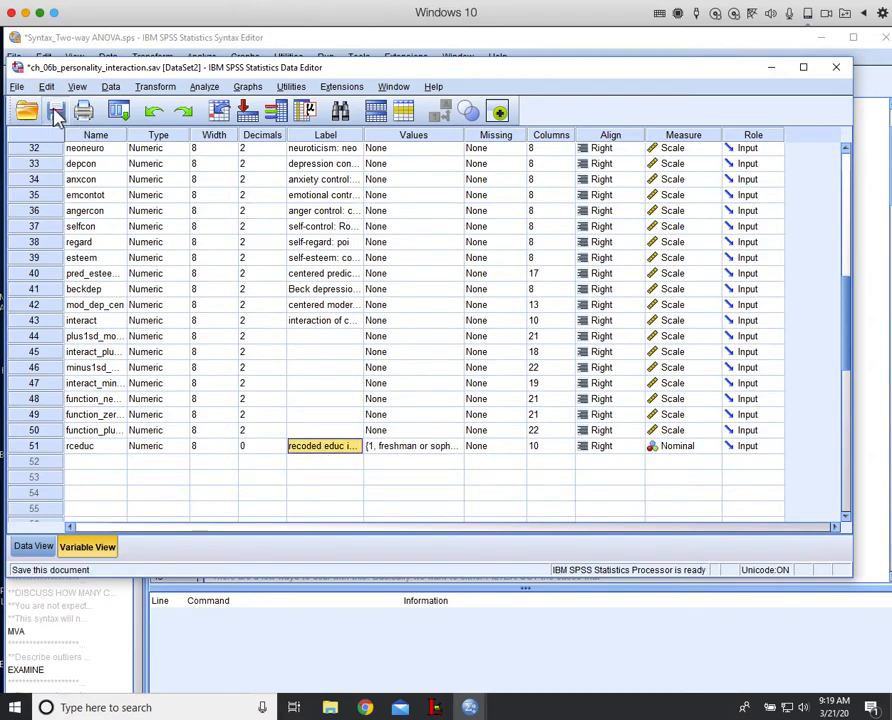
Step: Replace educ with rceduc in the CROSSTABS syntax and run the rceduc by sex crosstabulation
click(394, 88)
click(410, 162)
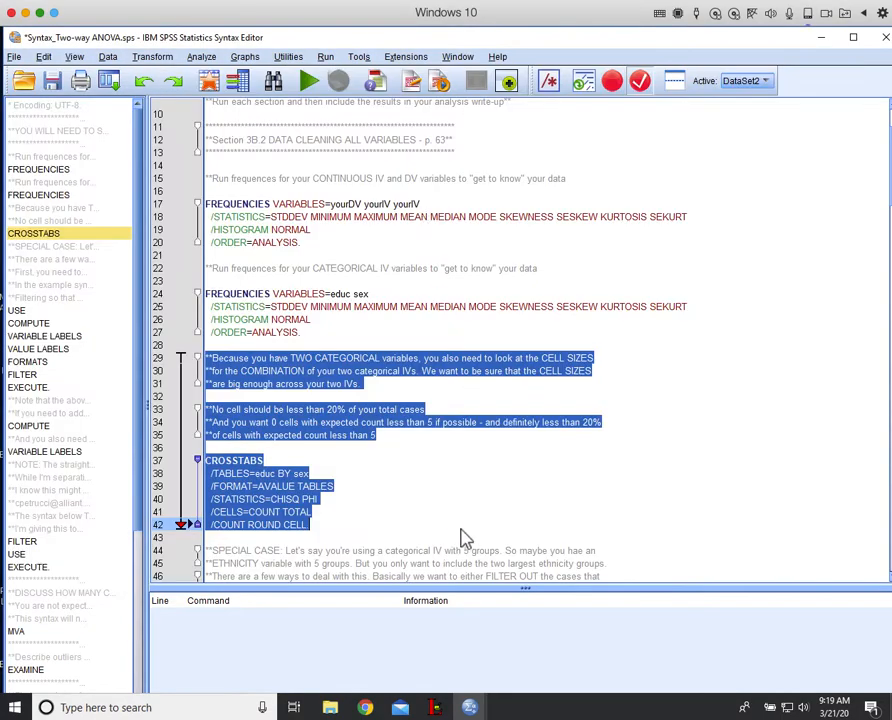
click(262, 476)
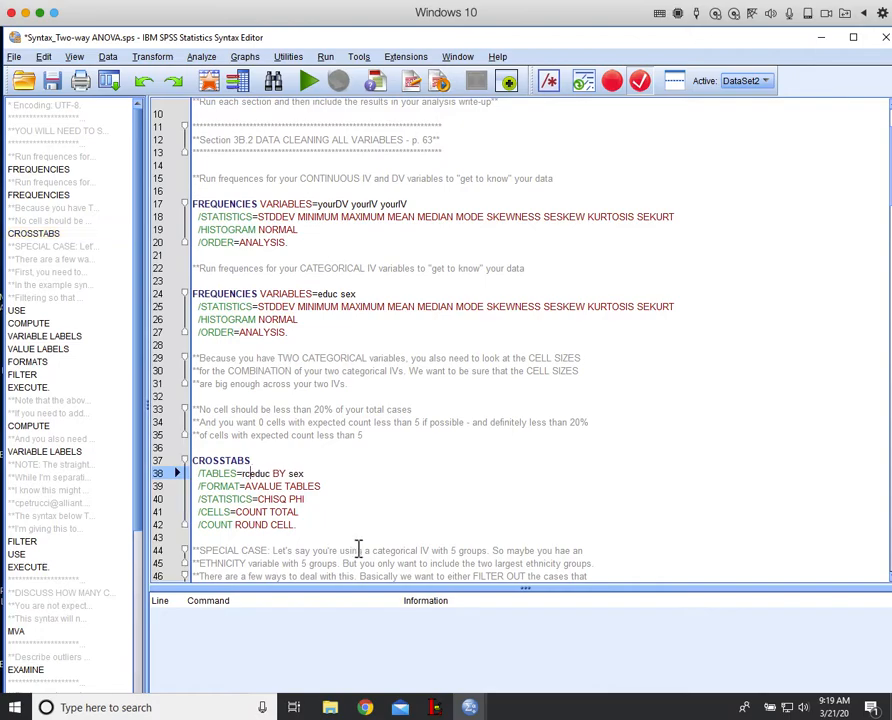
text(rc)
drag(192, 460, 340, 530)
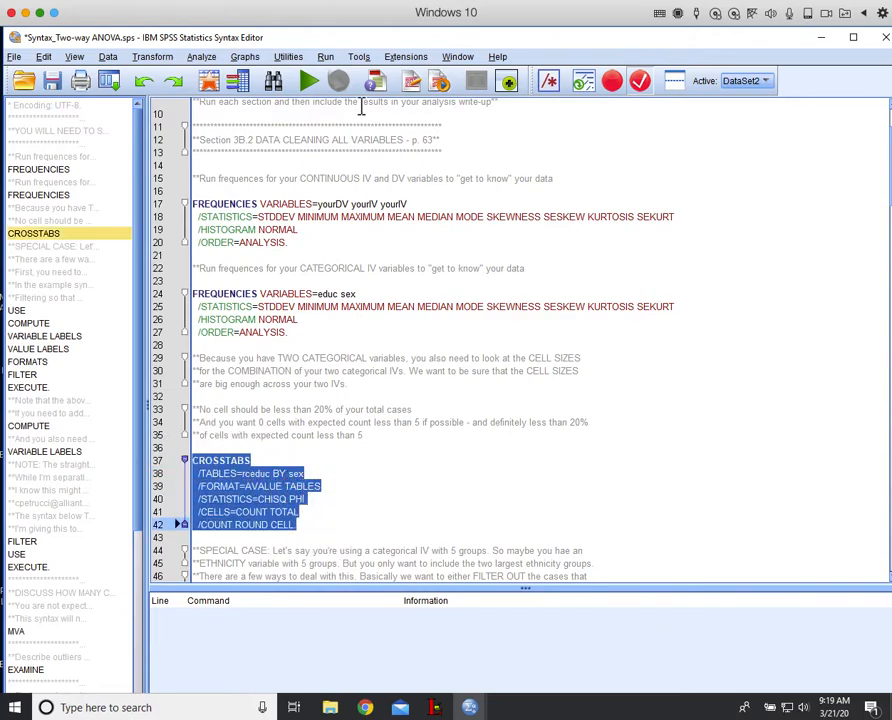
click(310, 81)
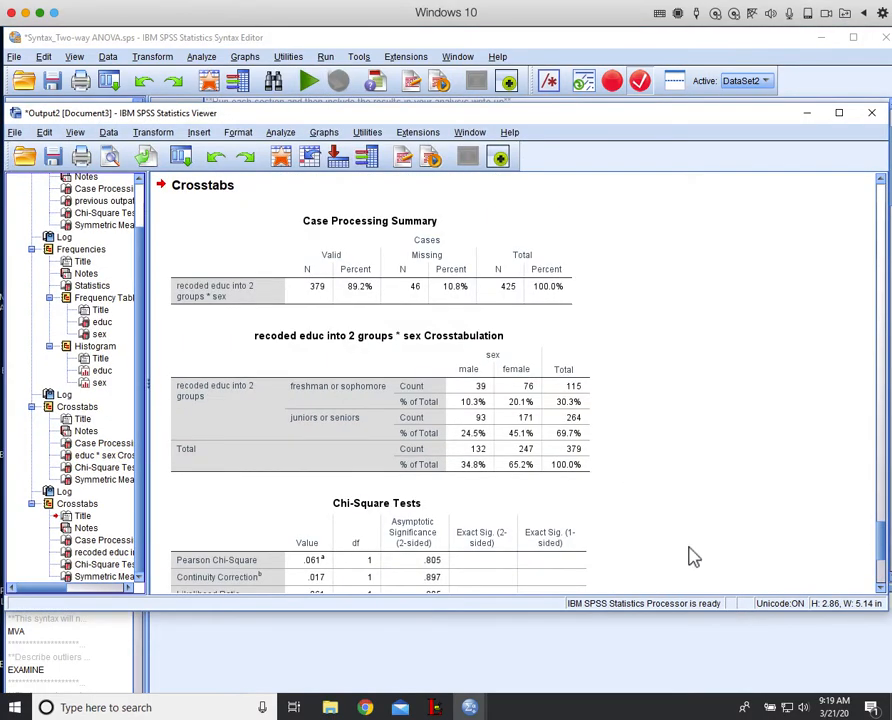
Step: Examine the cell counts, percentages and expected-count note for the recoded educ by sex crosstabulation
scroll(690, 562, down, 5)
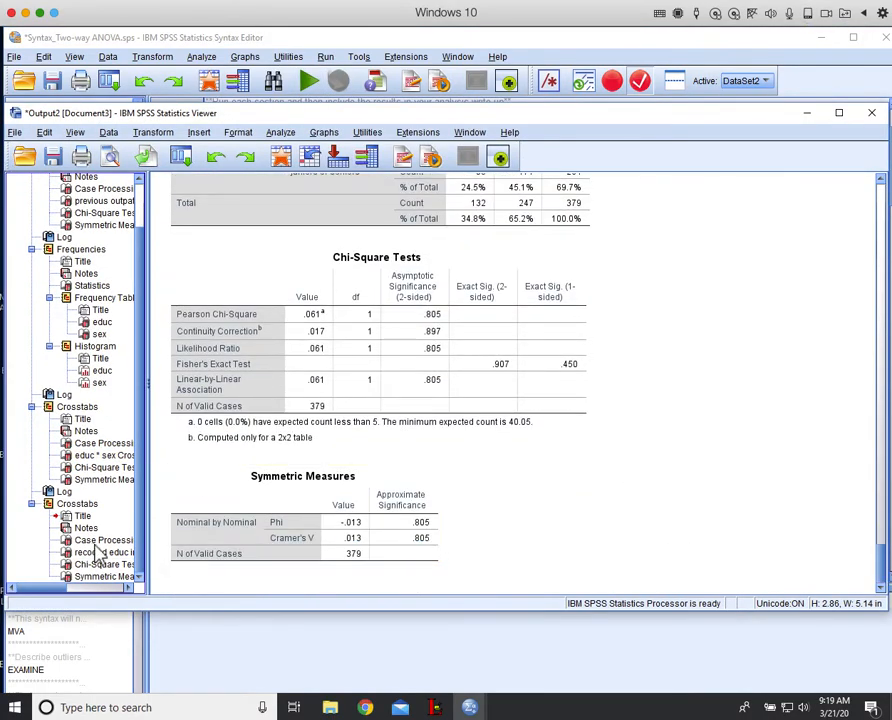
scroll(619, 444, up, 3)
click(474, 354)
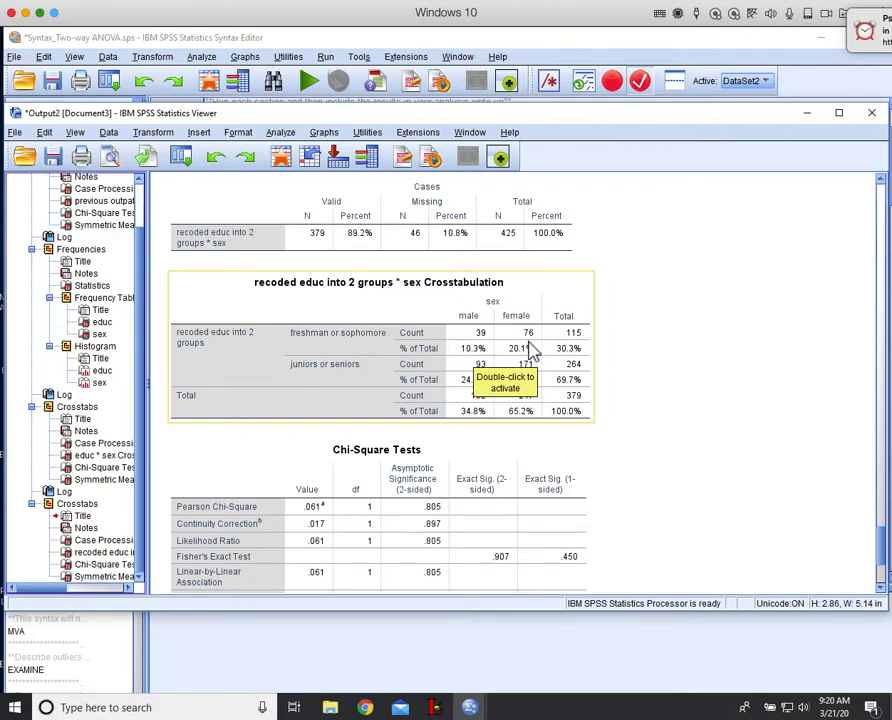
click(462, 383)
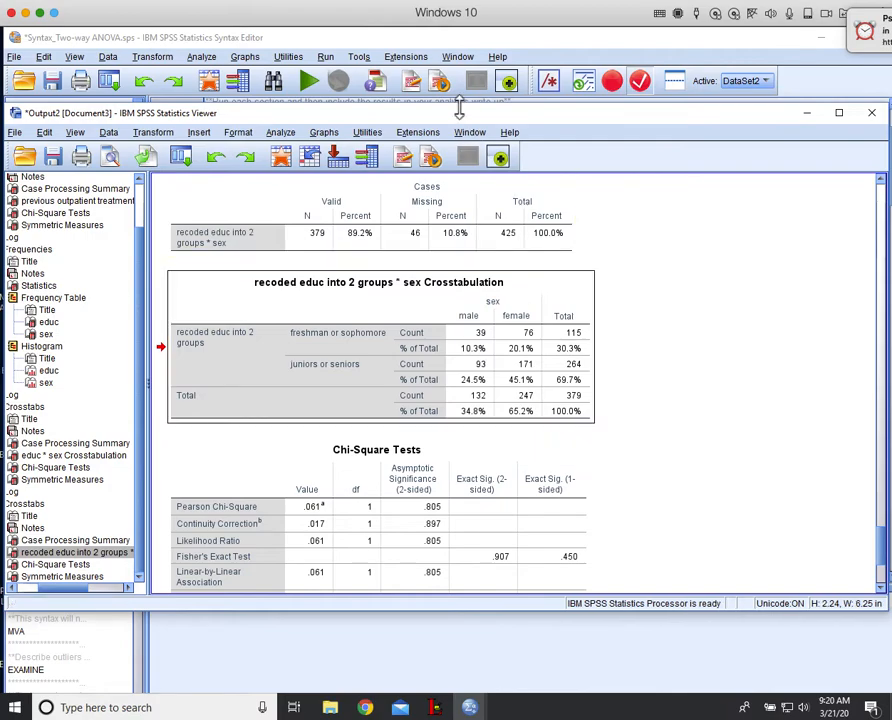
Step: Return to the syntax and begin editing the rceduc variable name in the CROSSTABS tables line
click(458, 56)
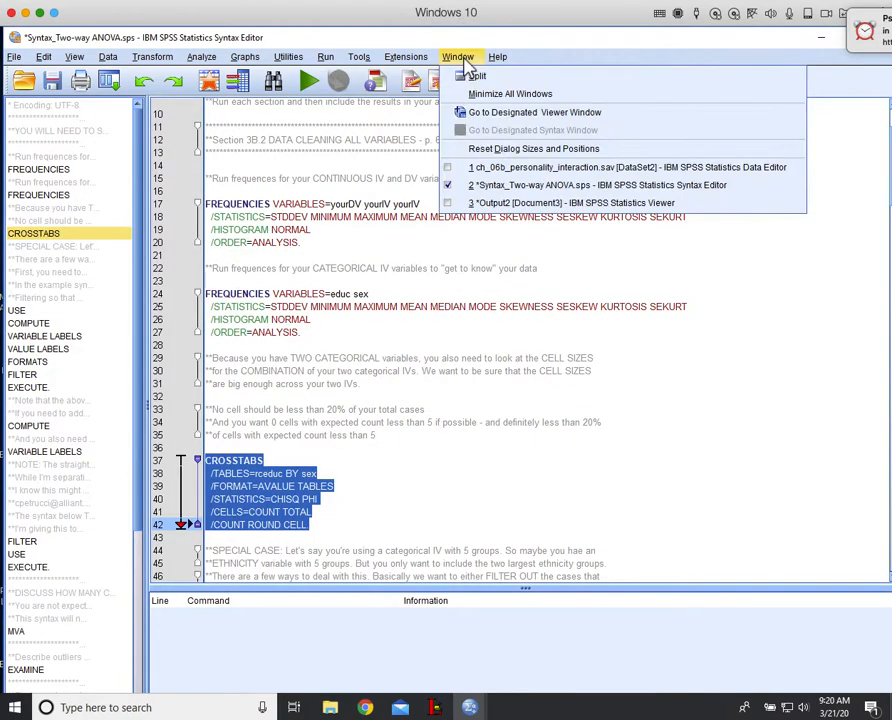
click(490, 185)
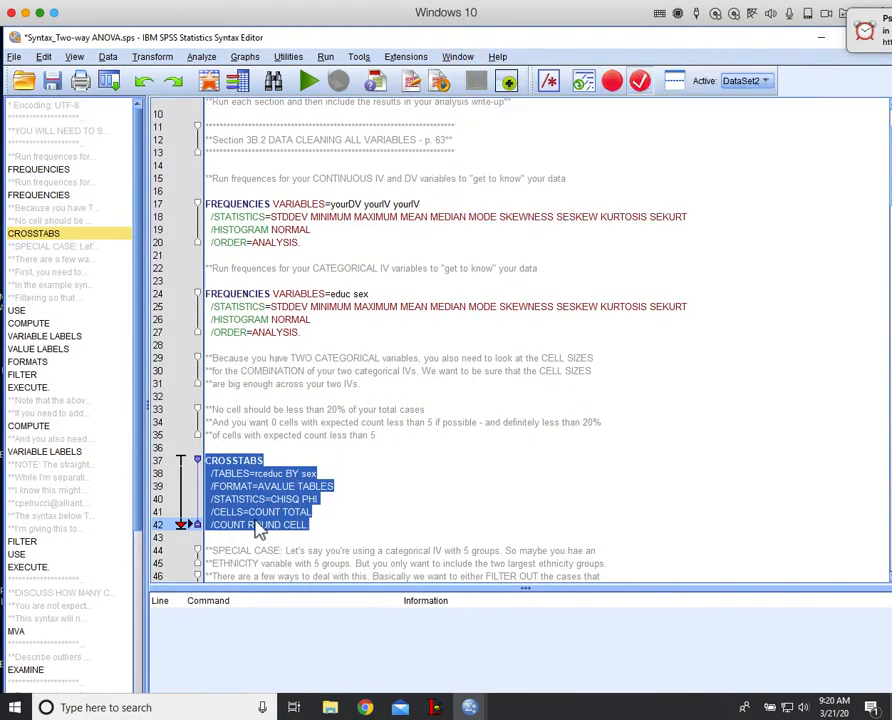
click(250, 478)
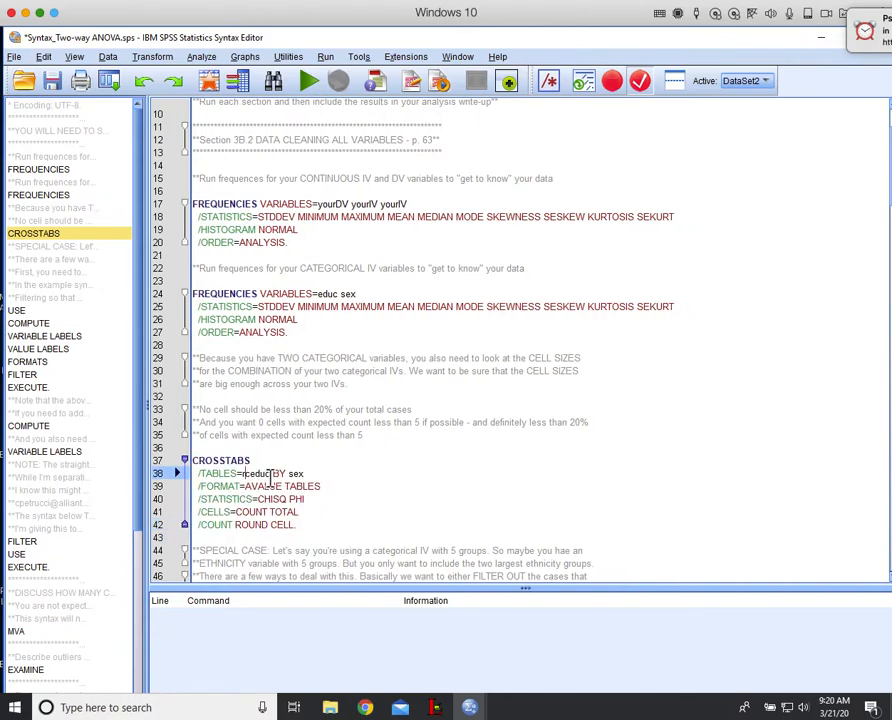